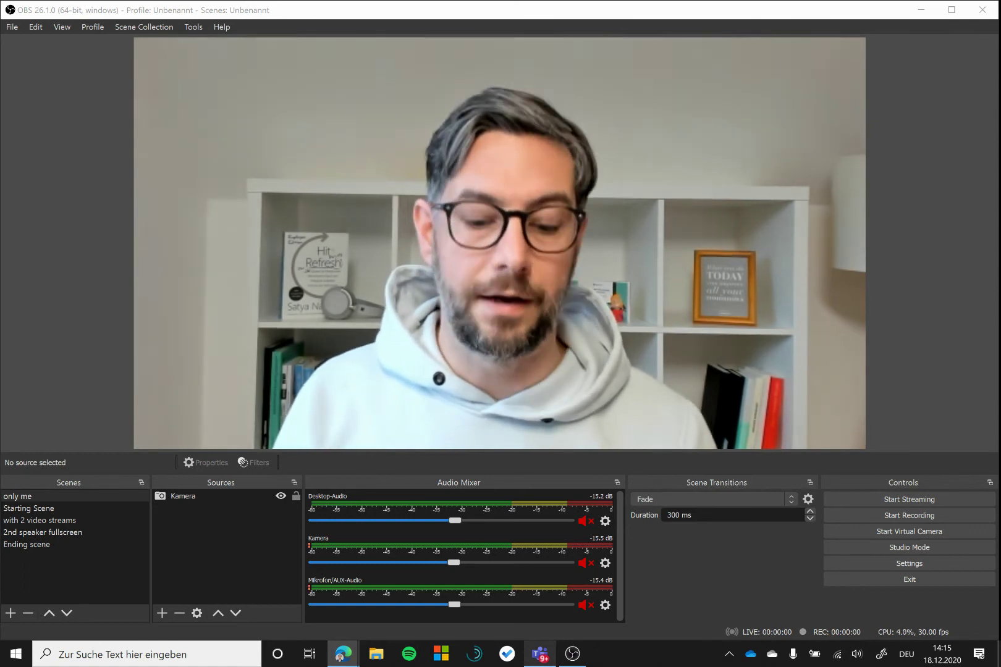
# - In Teams Settings > Permissions, check that Network Device Interface (NDI) is enabled, then close Settings
pyautogui.click(539, 653)
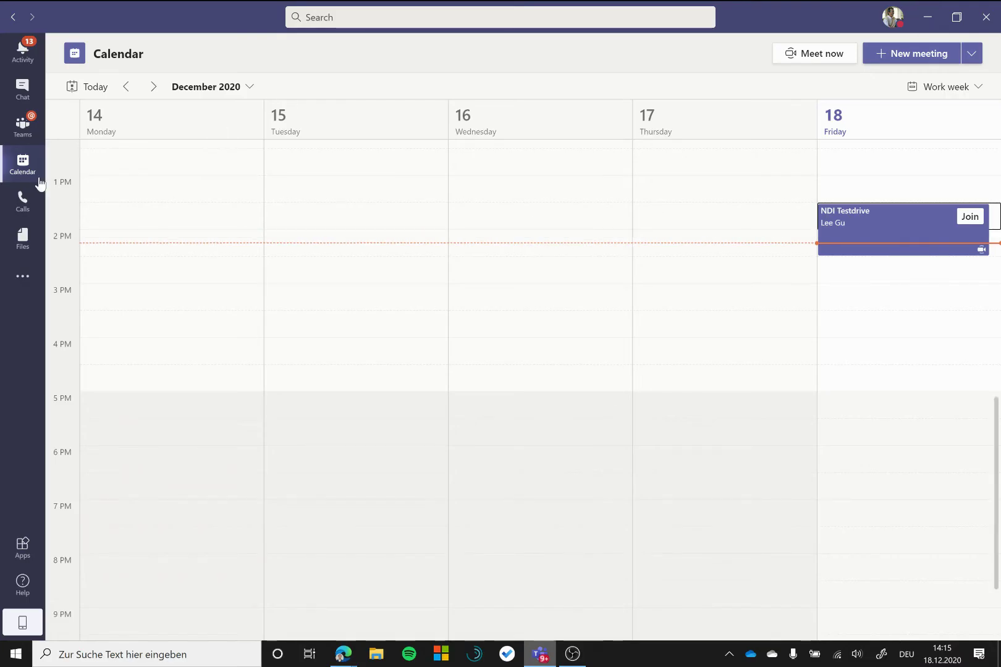
pyautogui.click(888, 23)
pyautogui.click(817, 192)
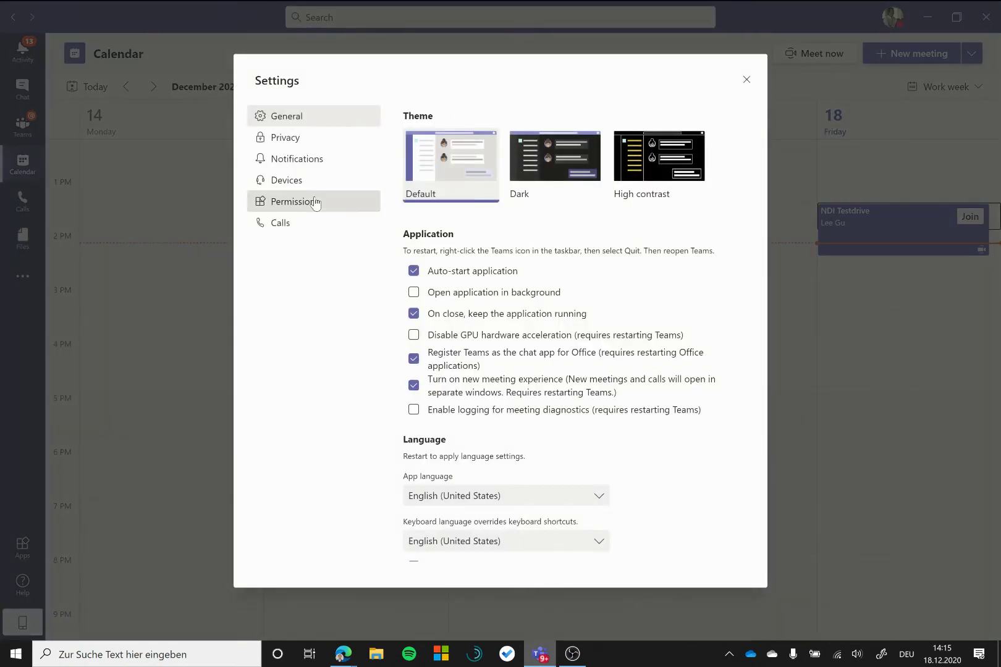
pyautogui.click(315, 202)
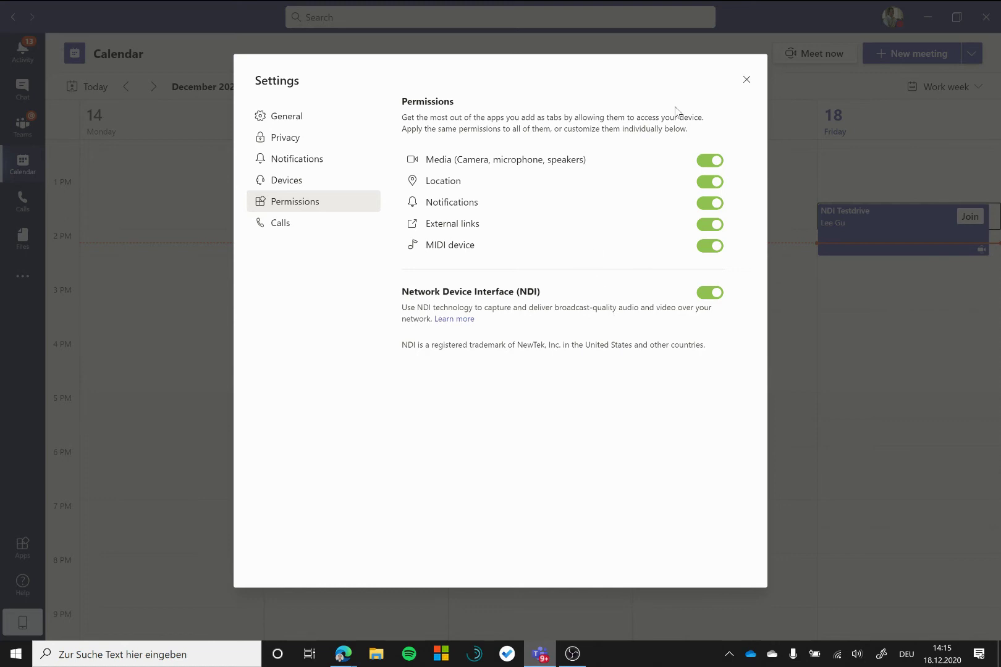
pyautogui.click(746, 80)
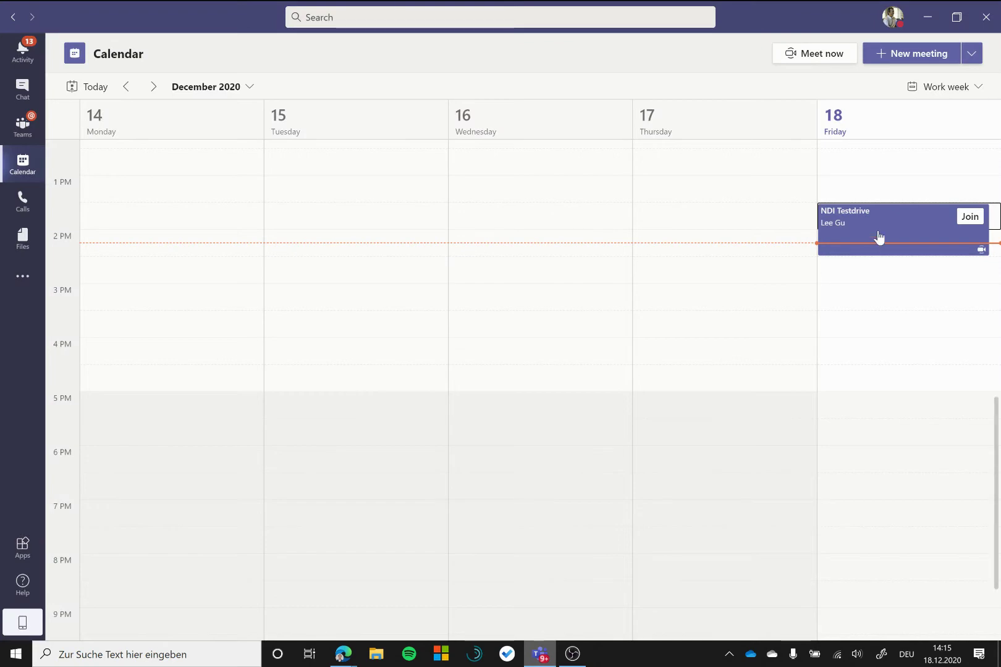
# - Join the NDI Testdrive meeting from the calendar with camera on and microphone muted
pyautogui.click(880, 232)
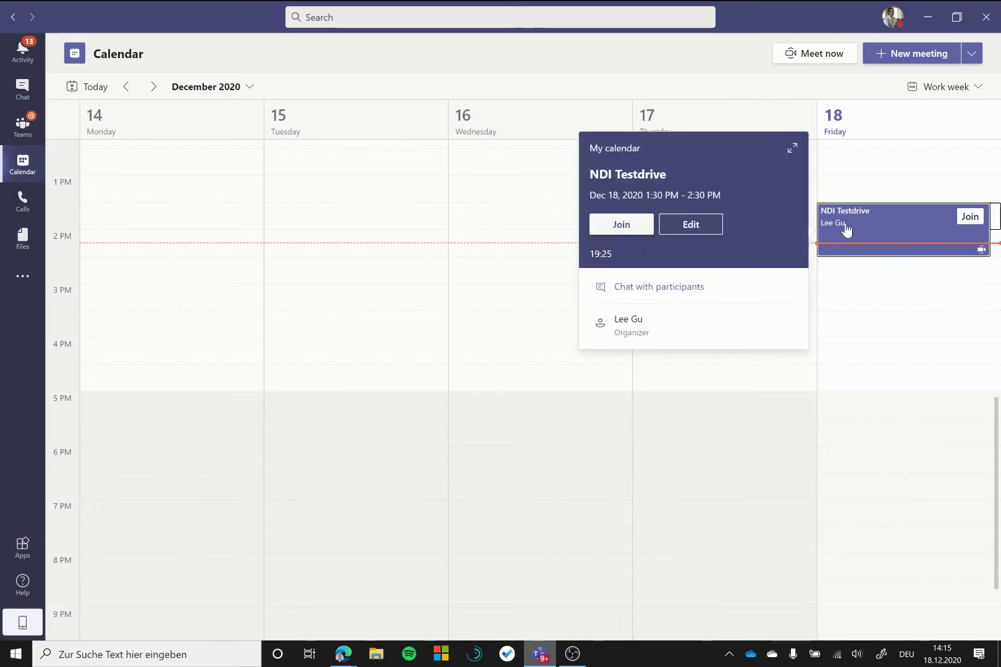
pyautogui.click(622, 225)
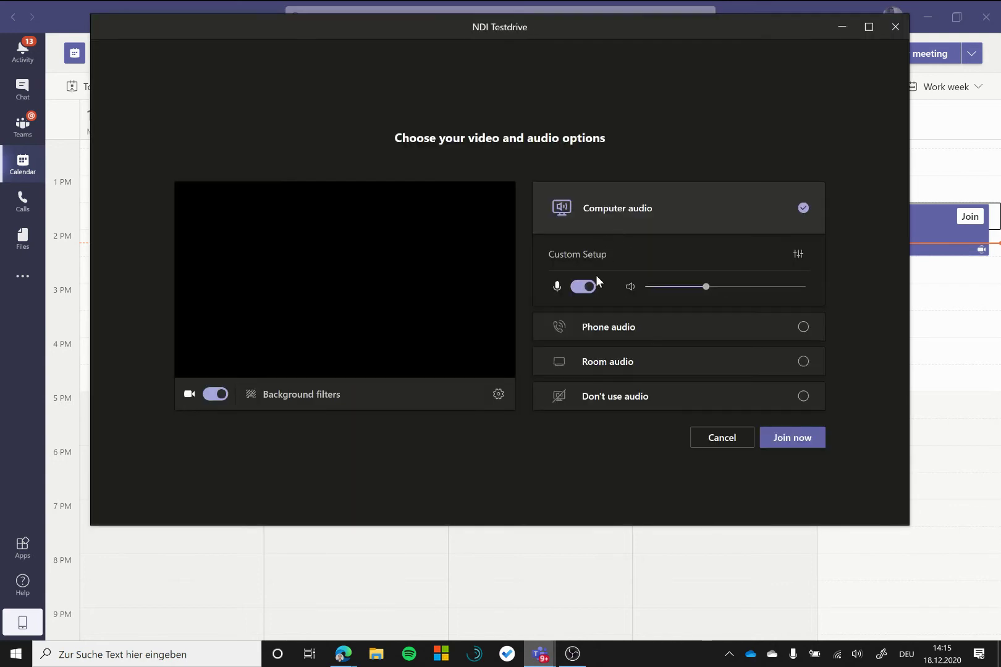
pyautogui.click(580, 290)
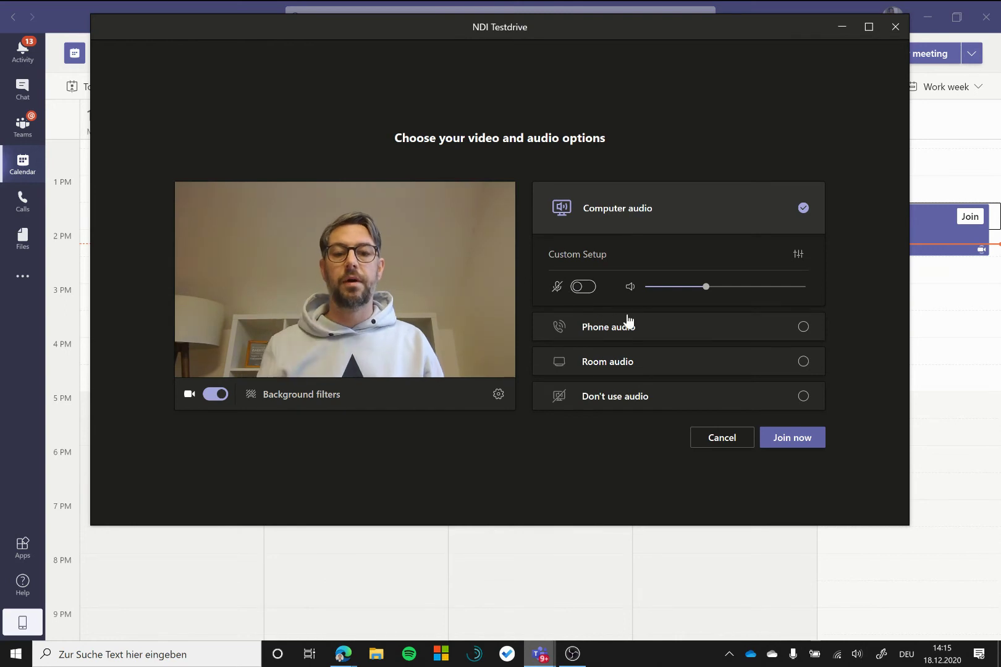
pyautogui.click(800, 437)
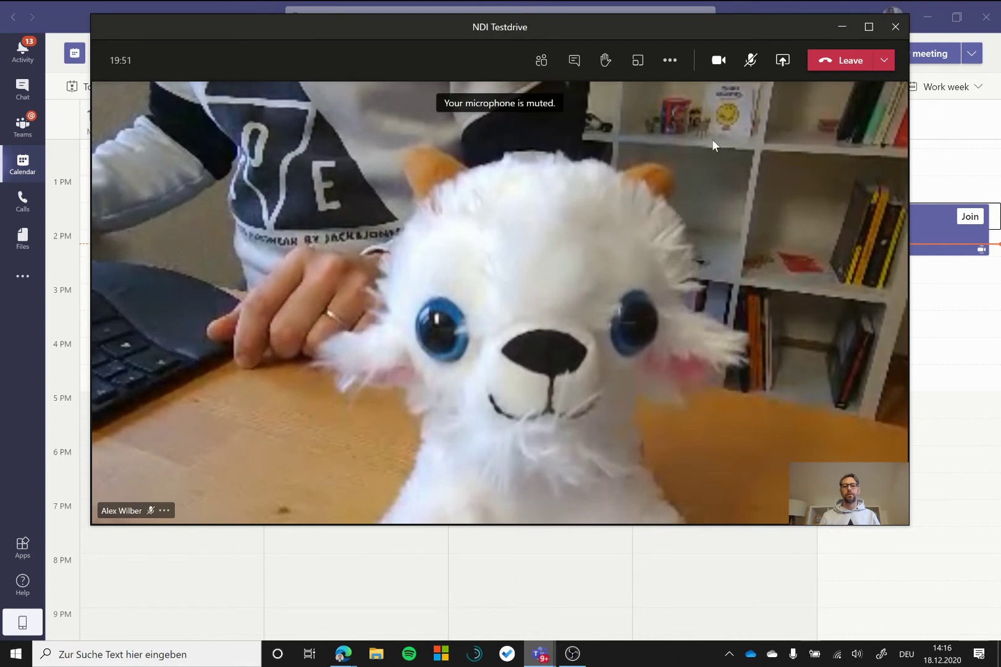
# - Choose Broadcast over NDI from More actions, and confirm the menu now shows Stop broadcasting NDI
pyautogui.click(670, 64)
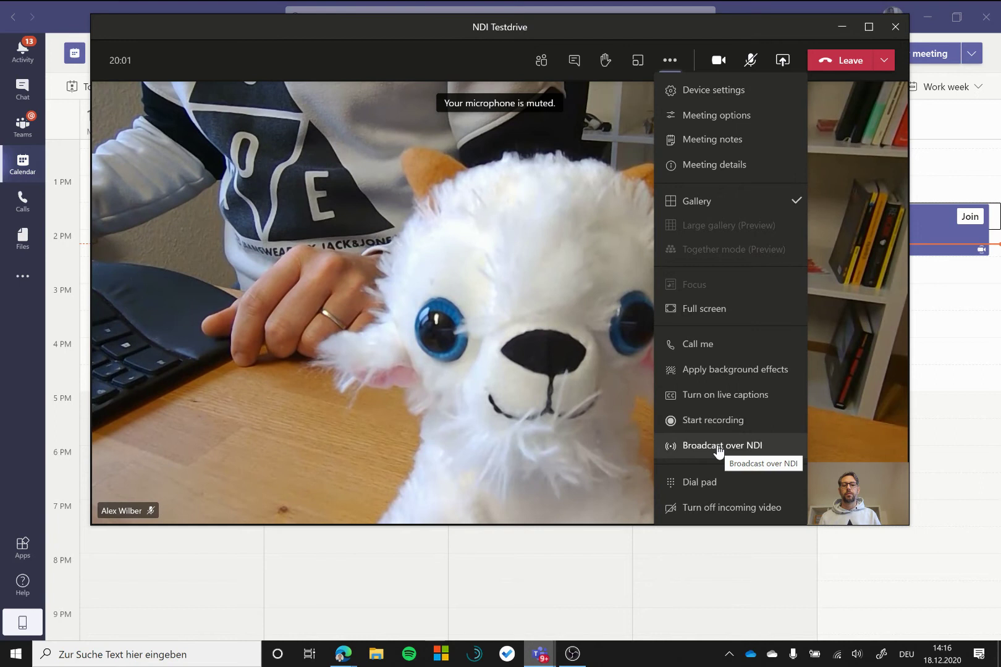
pyautogui.click(718, 444)
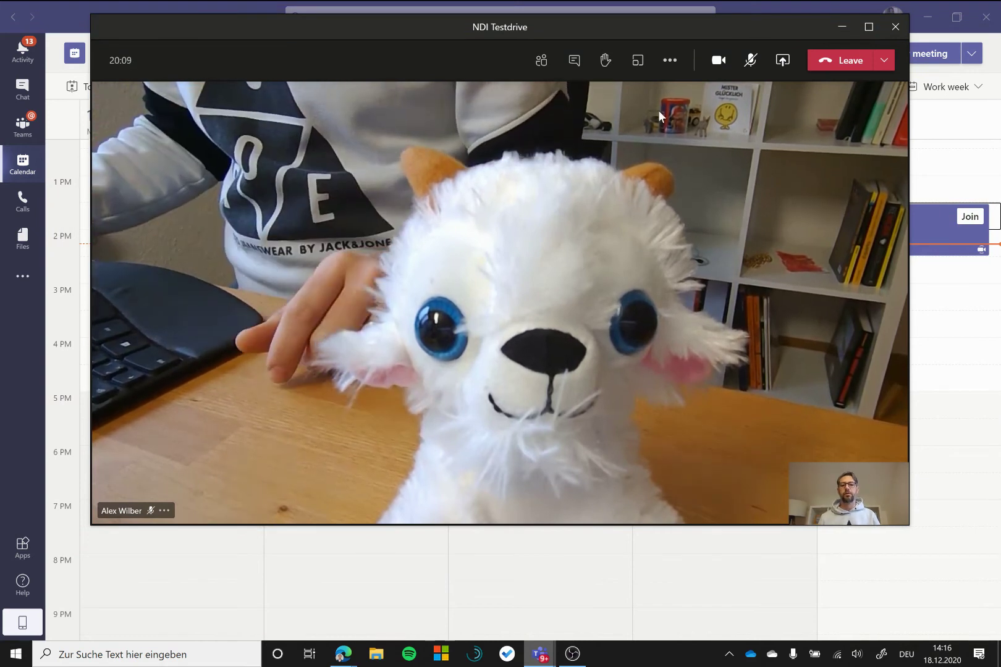
pyautogui.click(670, 61)
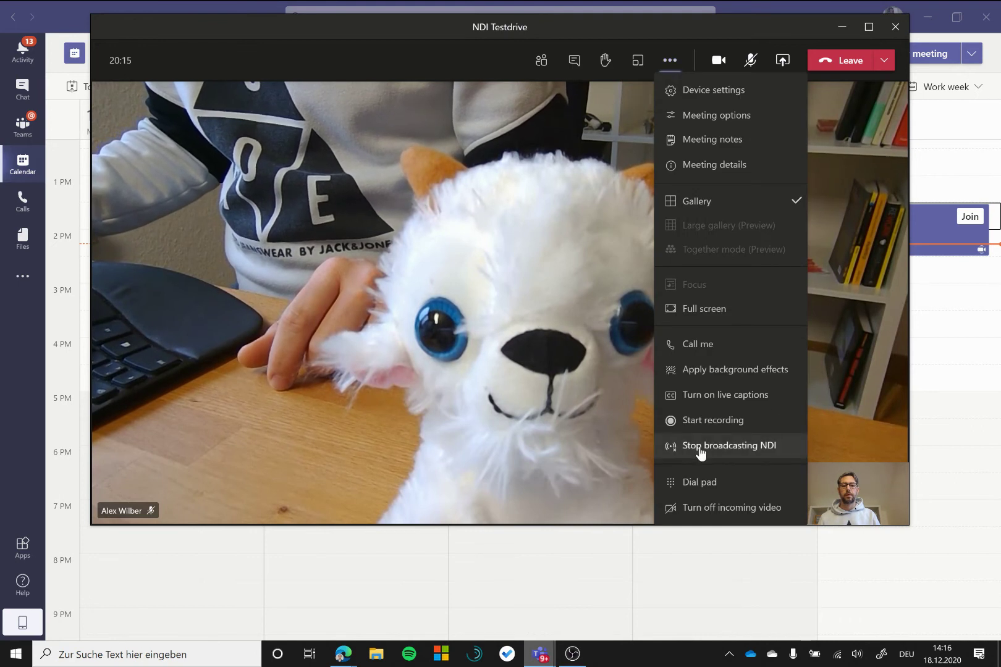
pyautogui.click(677, 61)
pyautogui.click(678, 61)
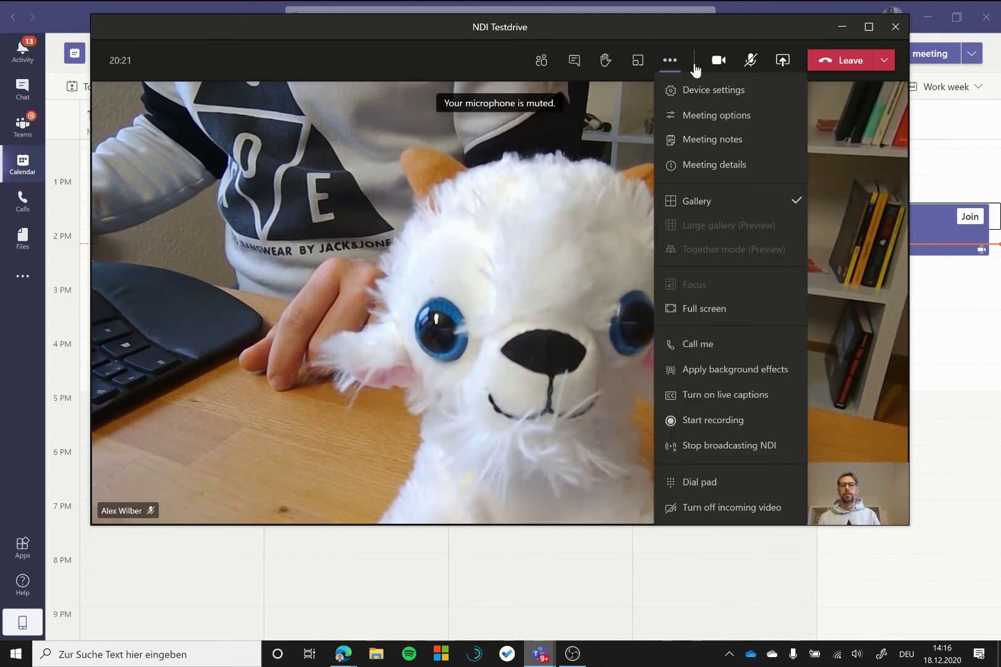
pyautogui.click(647, 26)
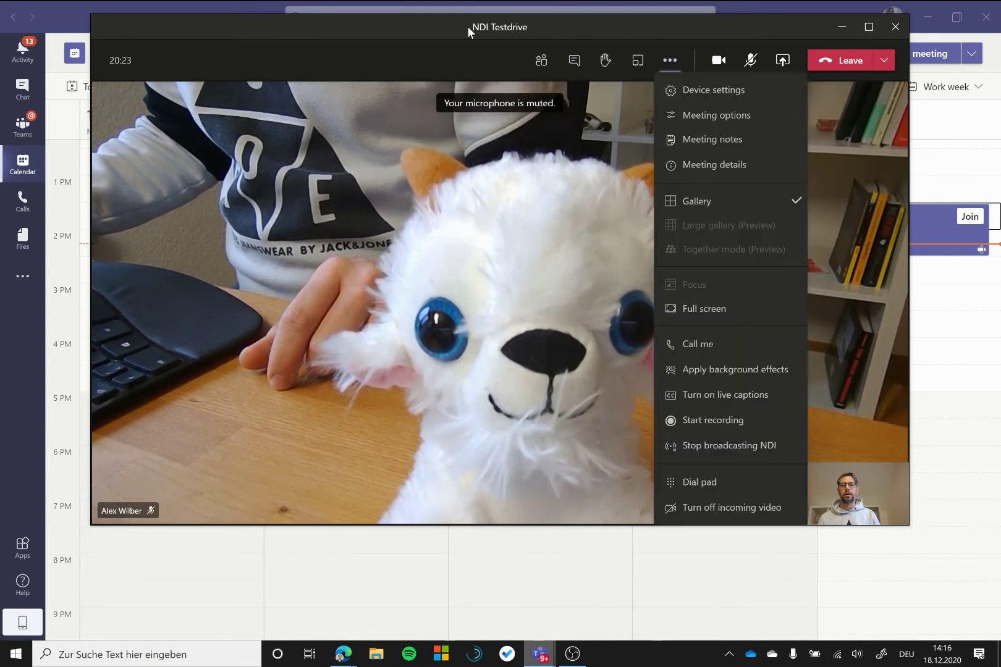
# - Minimize the Teams meeting and switch OBS from Starting Scene to 'with 2 video streams'
pyautogui.moveTo(371, 31); pyautogui.dragTo(350, 0)
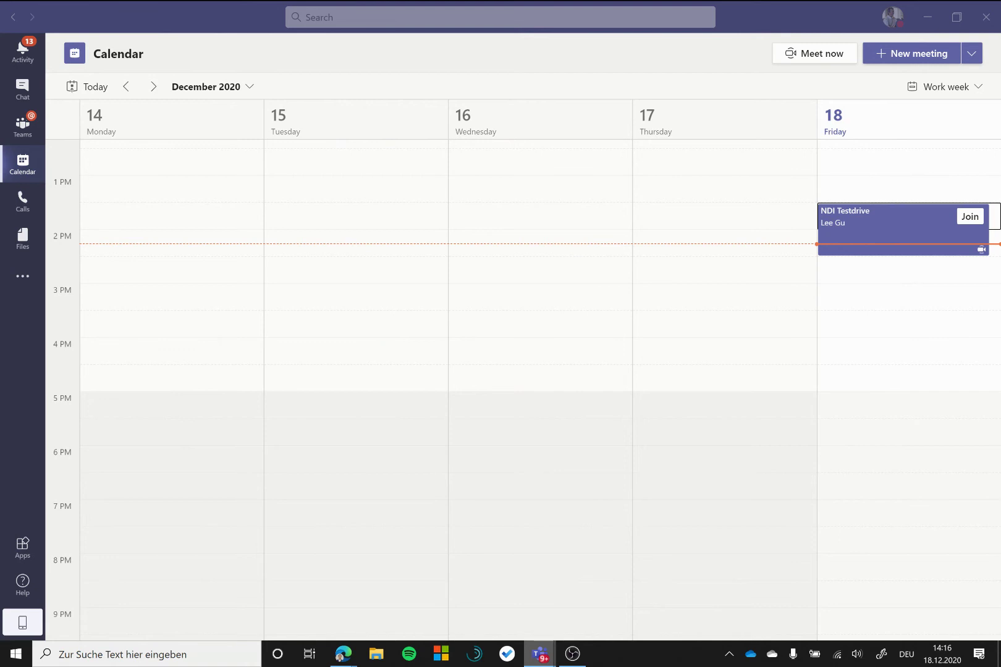
pyautogui.click(928, 22)
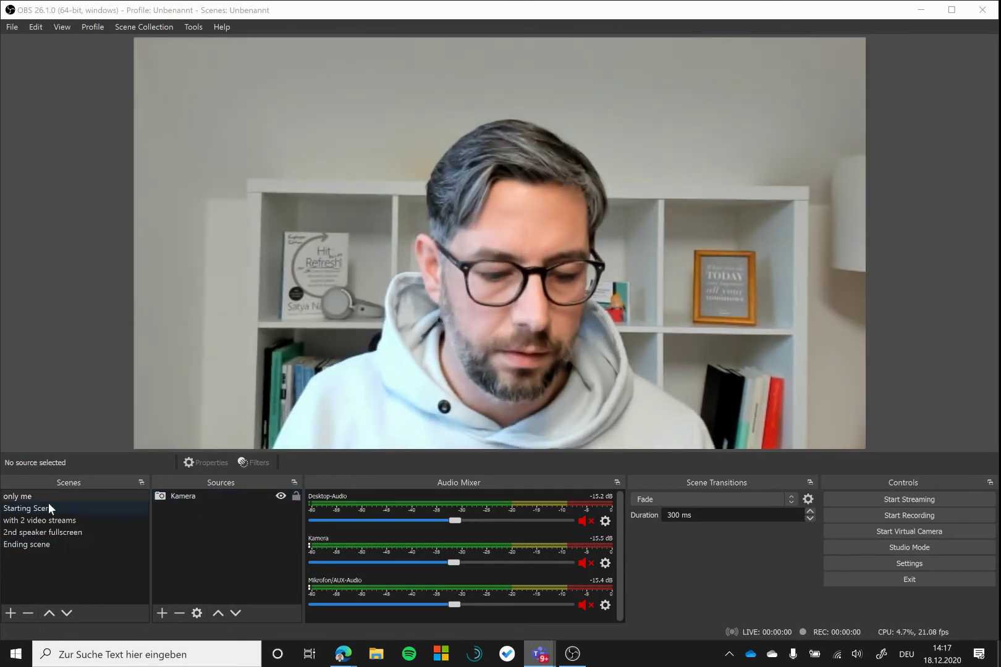
pyautogui.click(45, 508)
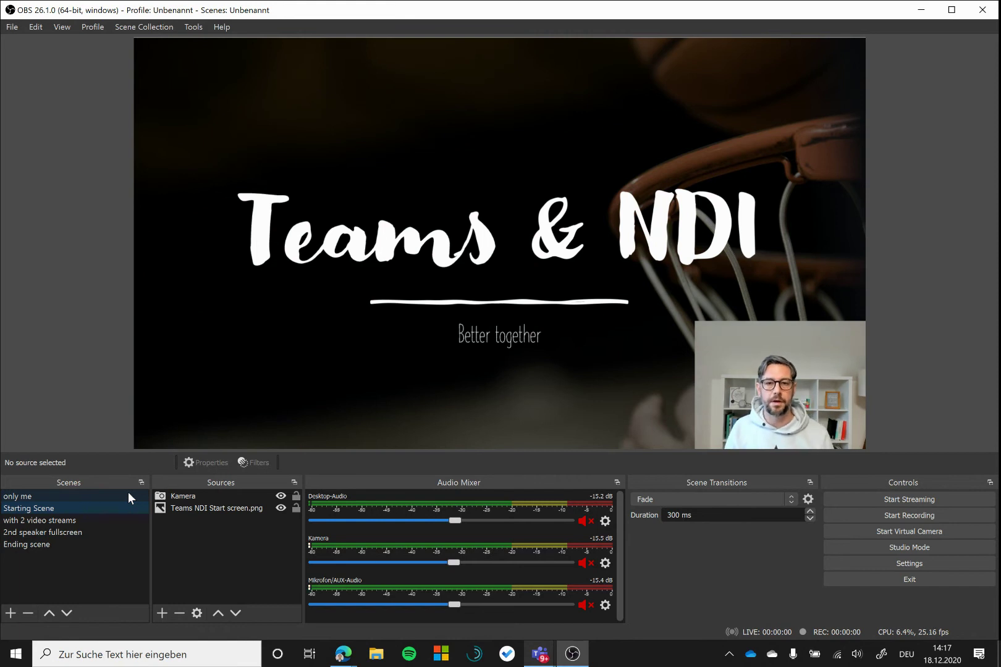
pyautogui.click(64, 524)
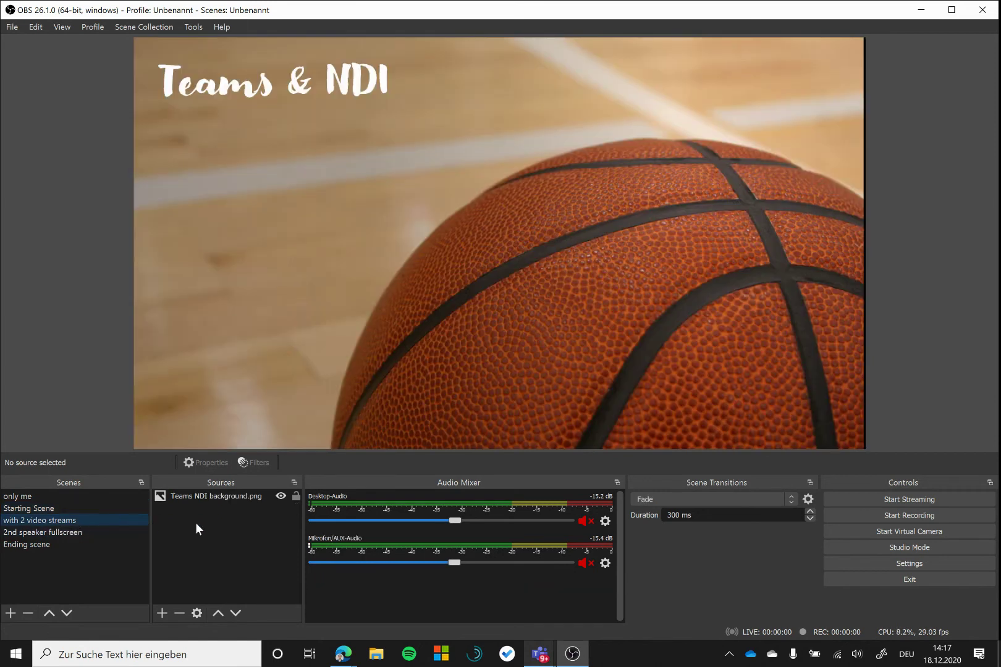
# - Add an NDI™ Source named 'This is me in the call' to the scene
pyautogui.click(163, 610)
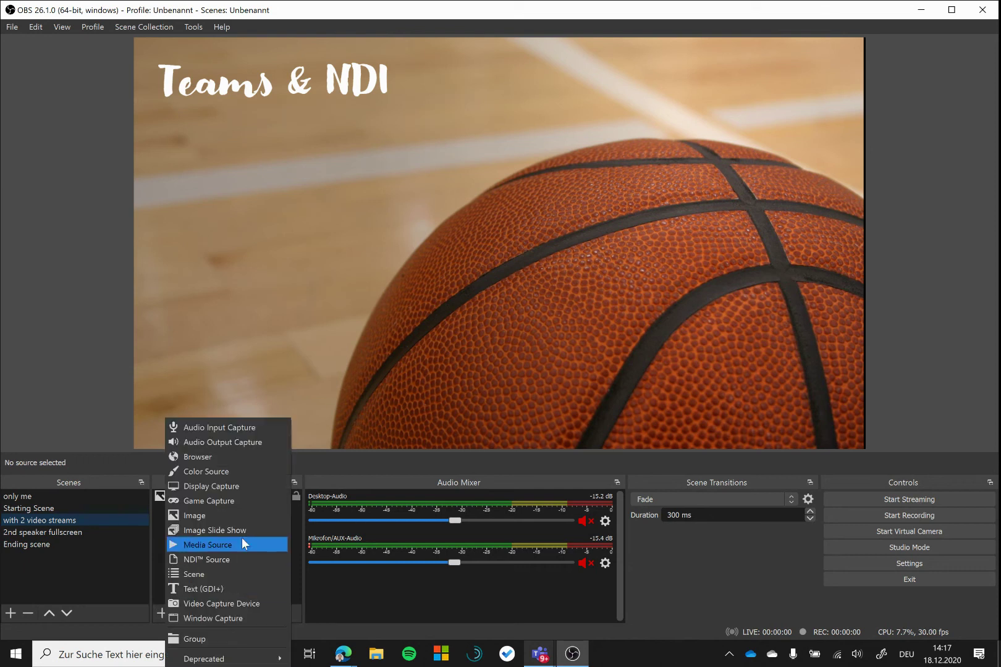
pyautogui.click(225, 560)
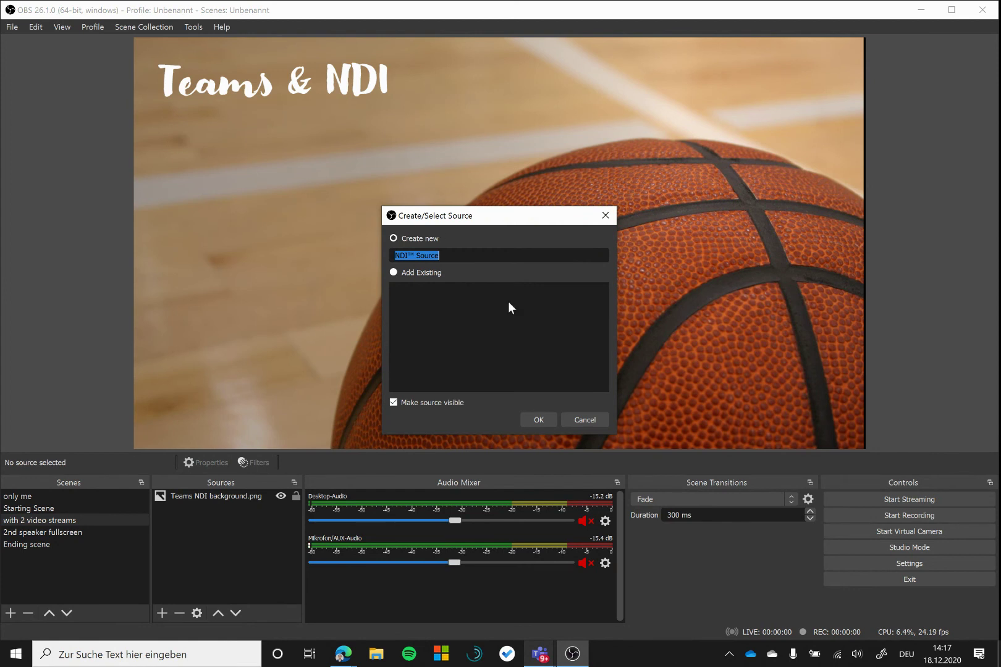
pyautogui.write('This is me in the call')
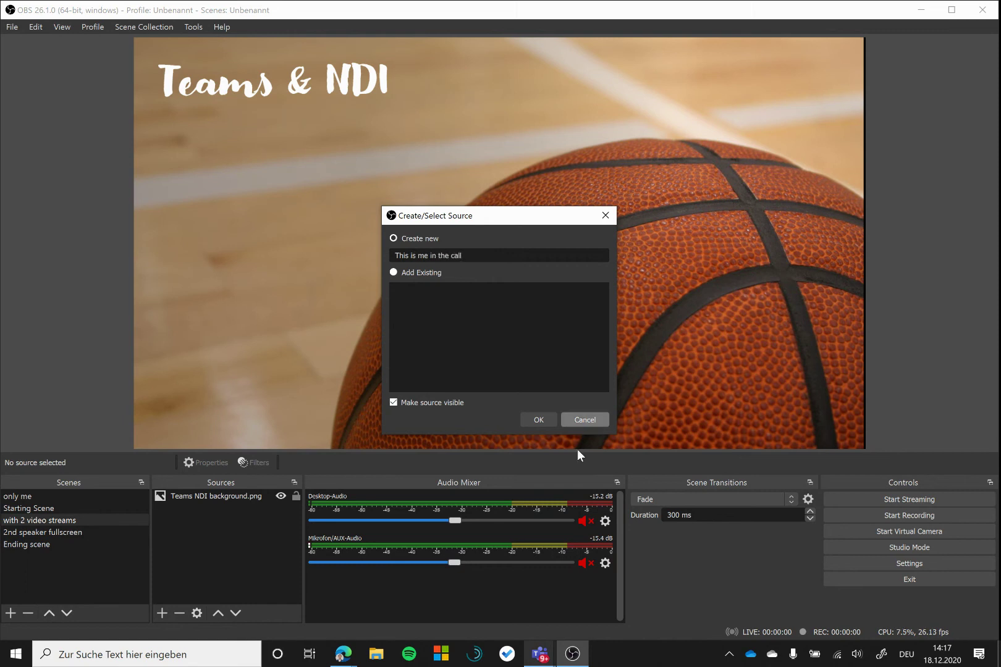
pyautogui.click(544, 417)
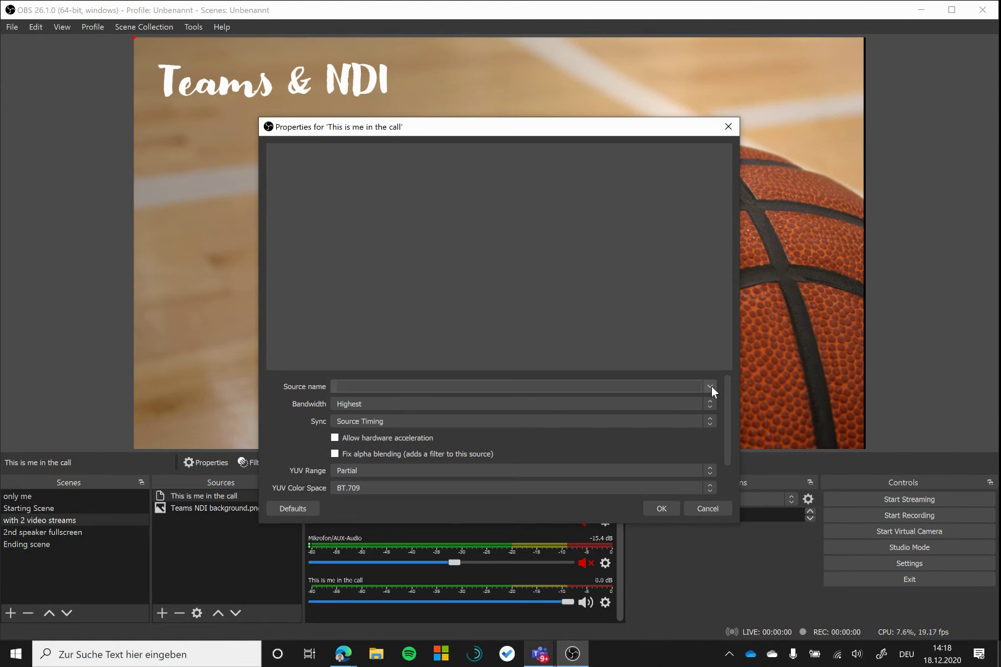
# - Set the source to MS Teams (Local), Lowest bandwidth, with hardware acceleration allowed
pyautogui.click(710, 386)
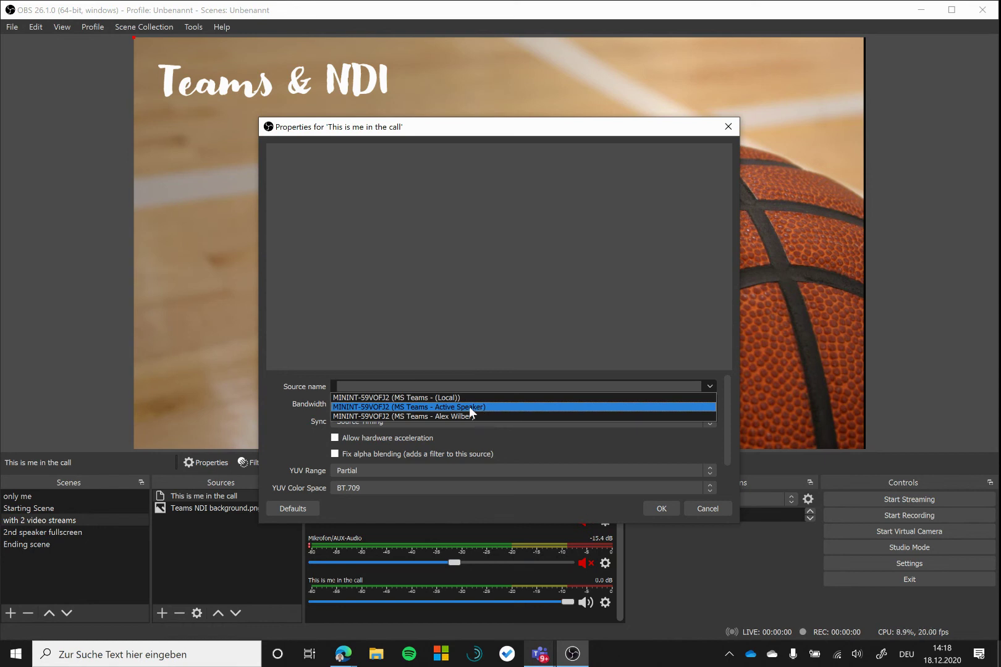
pyautogui.click(398, 398)
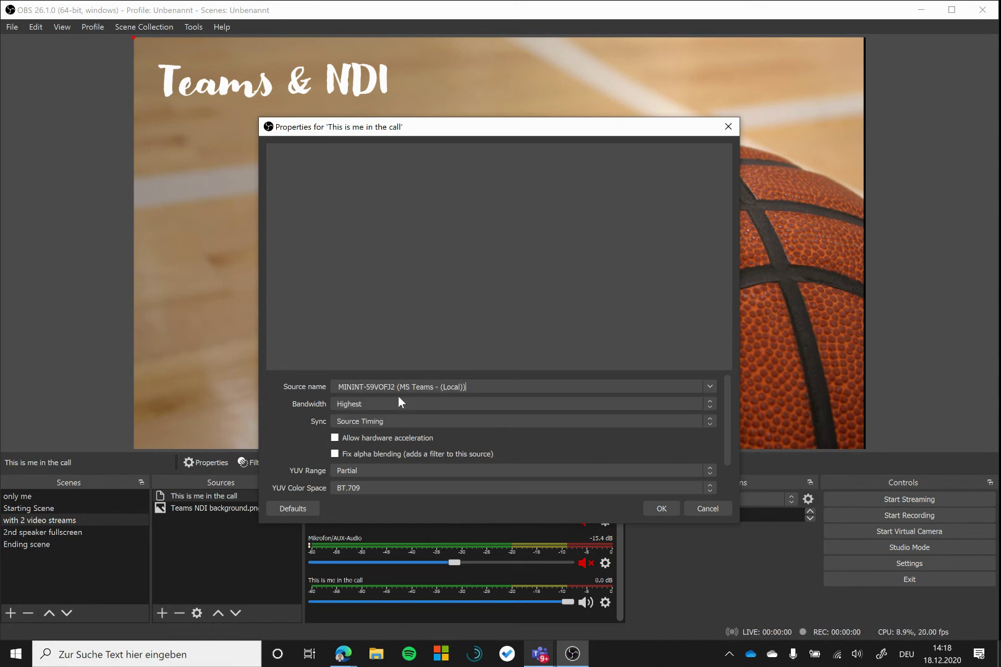
pyautogui.click(405, 403)
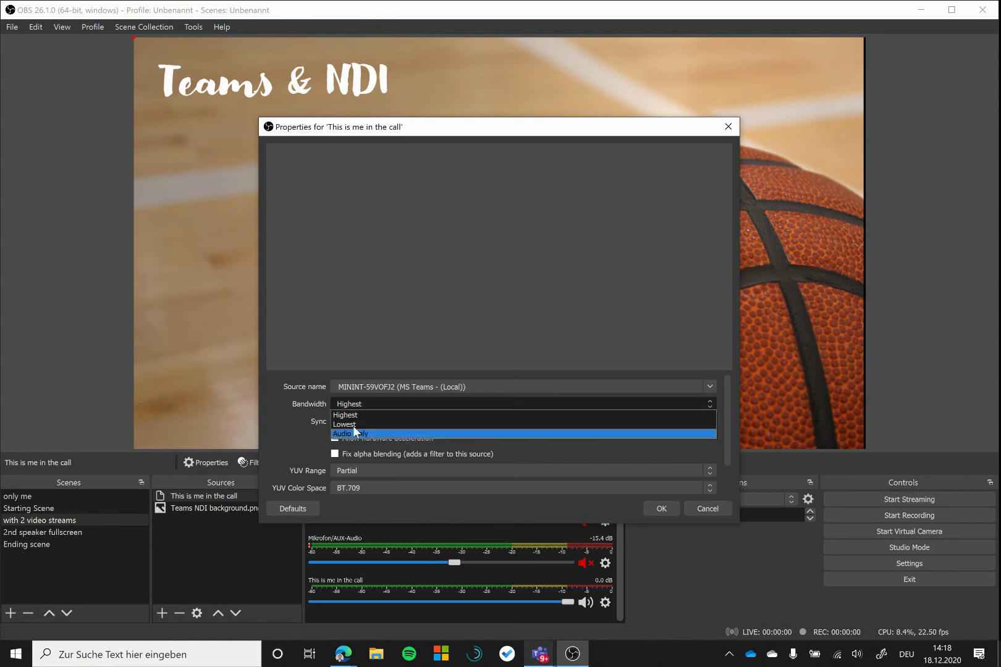
pyautogui.press('Escape')
pyautogui.press('Down')
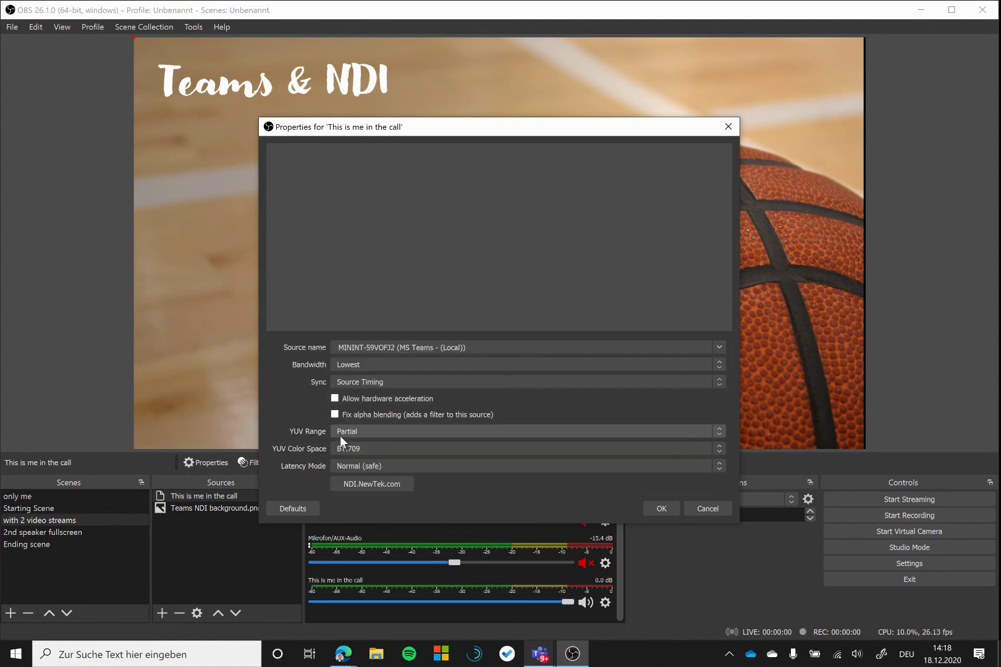
pyautogui.click(334, 400)
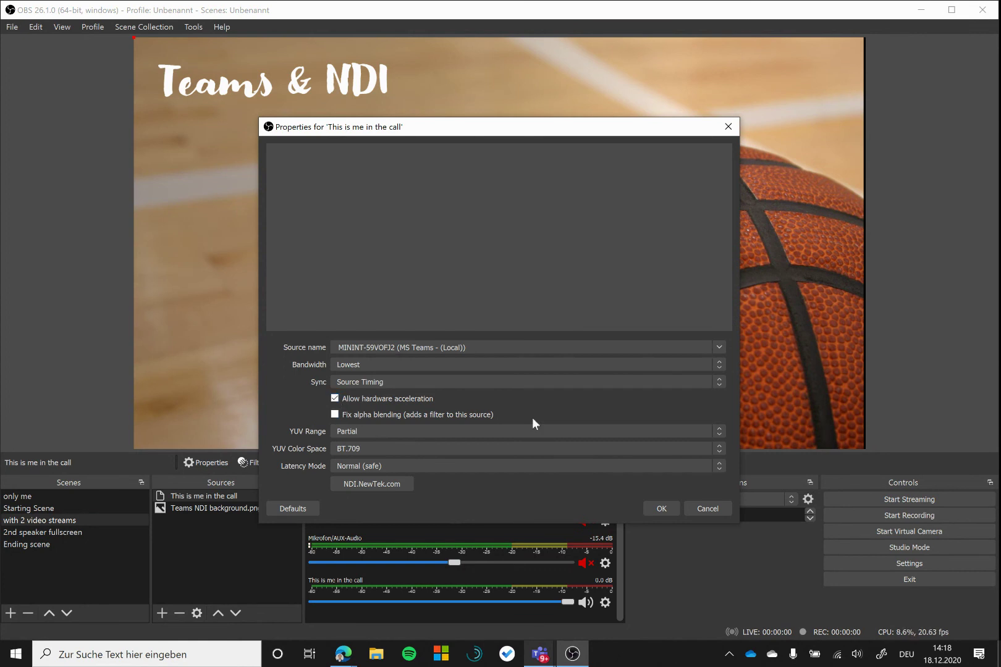
pyautogui.click(658, 513)
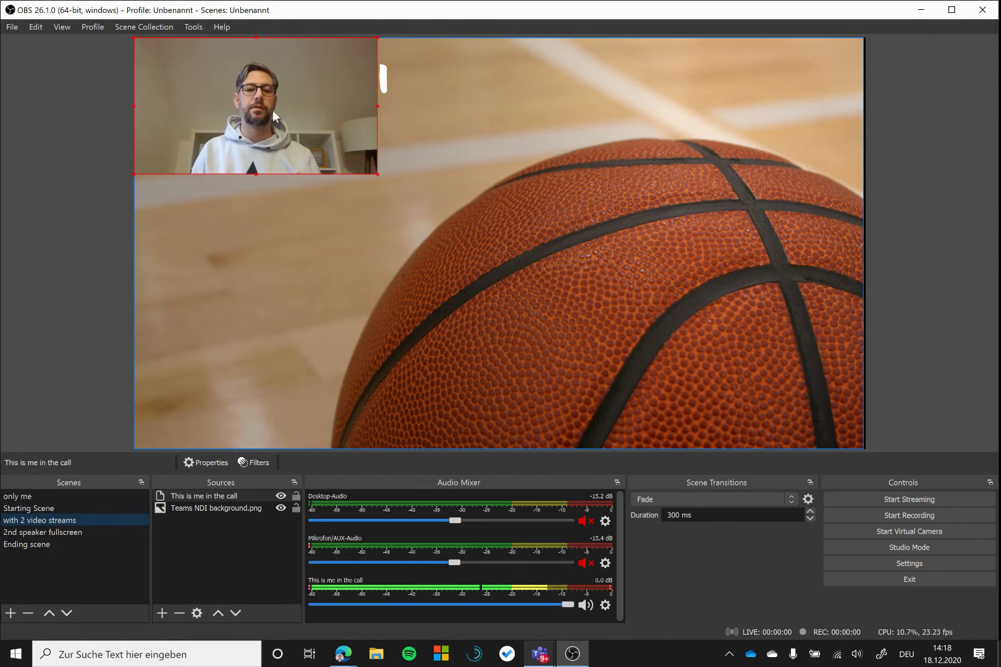
# - Move the 'This is me in the call' feed to the background's right side and enlarge it slightly
pyautogui.moveTo(275, 116); pyautogui.dragTo(758, 260)
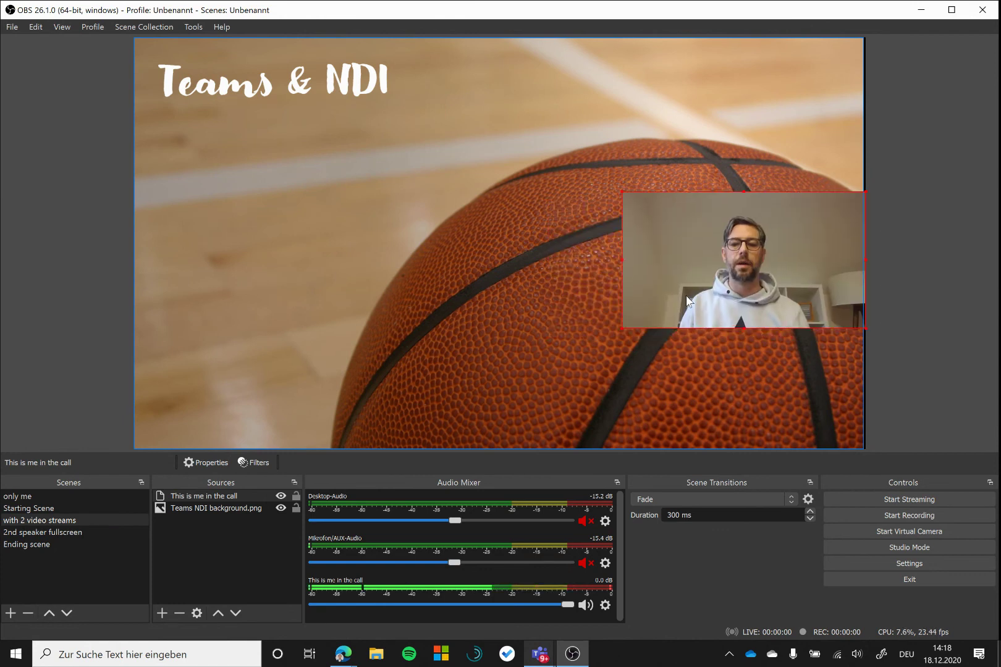
pyautogui.moveTo(624, 330); pyautogui.dragTo(560, 365)
pyautogui.moveTo(630, 301)
pyautogui.mouseDown()
pyautogui.moveTo(623, 305)
pyautogui.moveTo(633, 297)
pyautogui.mouseUp()
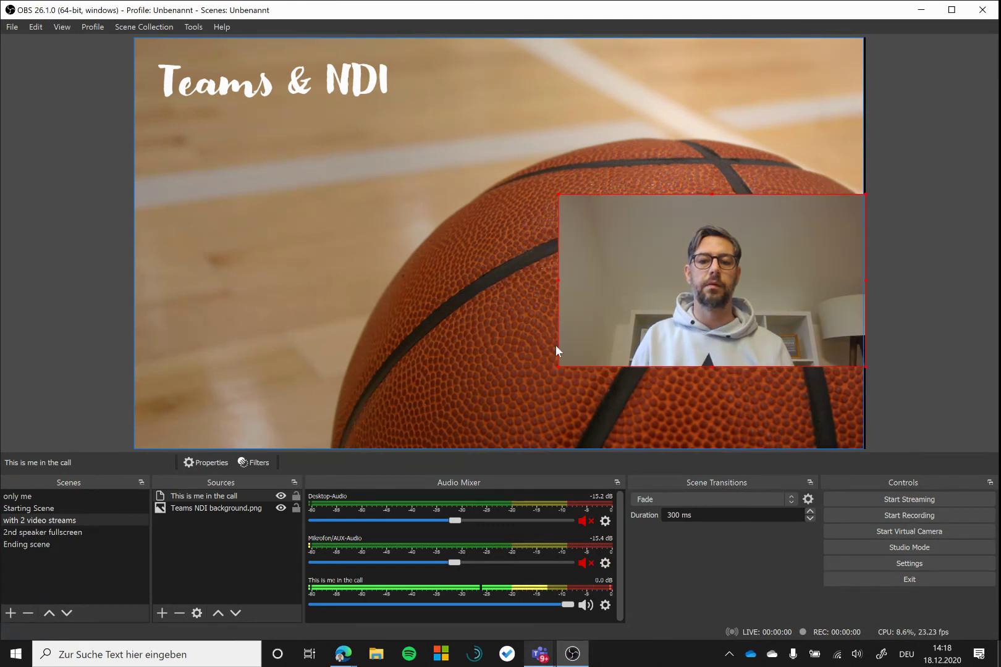
# - Add a new NDI Source named 'Alex the goat' to the scene
pyautogui.click(160, 616)
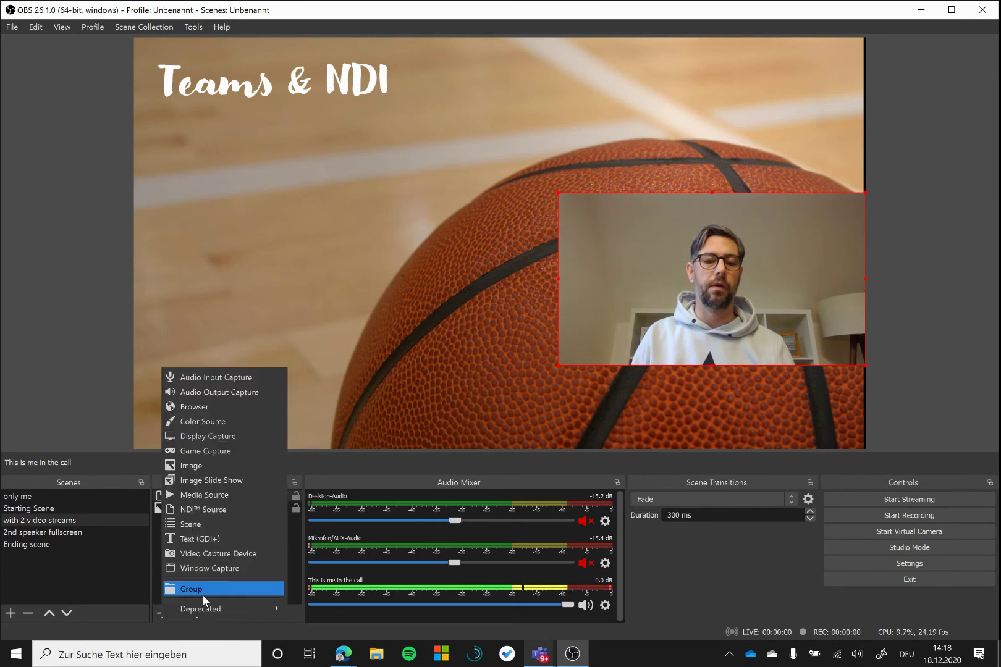
pyautogui.click(225, 510)
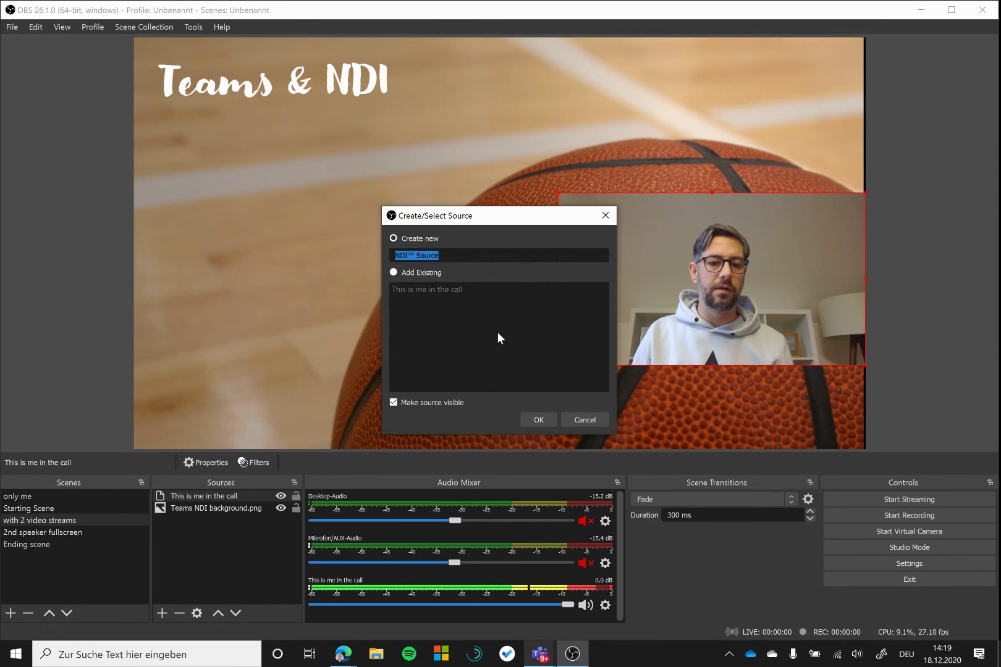
pyautogui.write('Alex ')
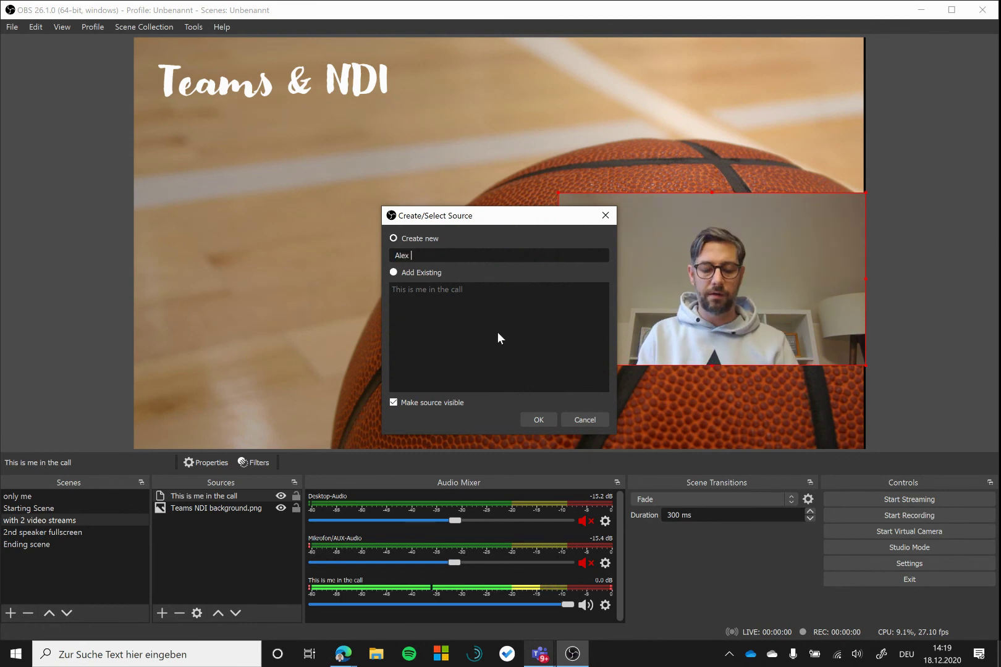
pyautogui.write('the goat')
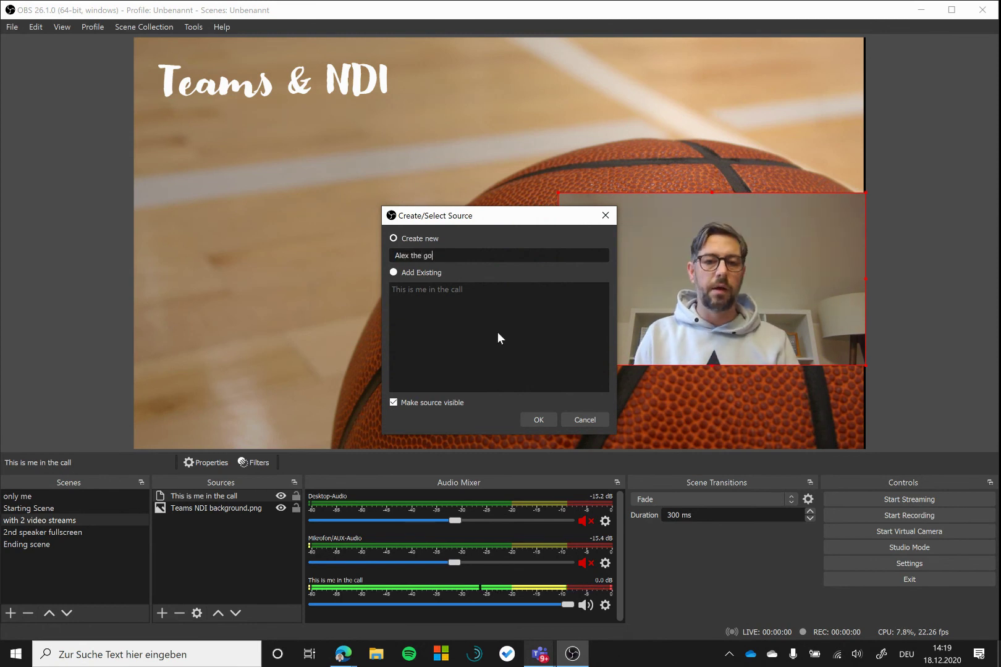
pyautogui.click(542, 420)
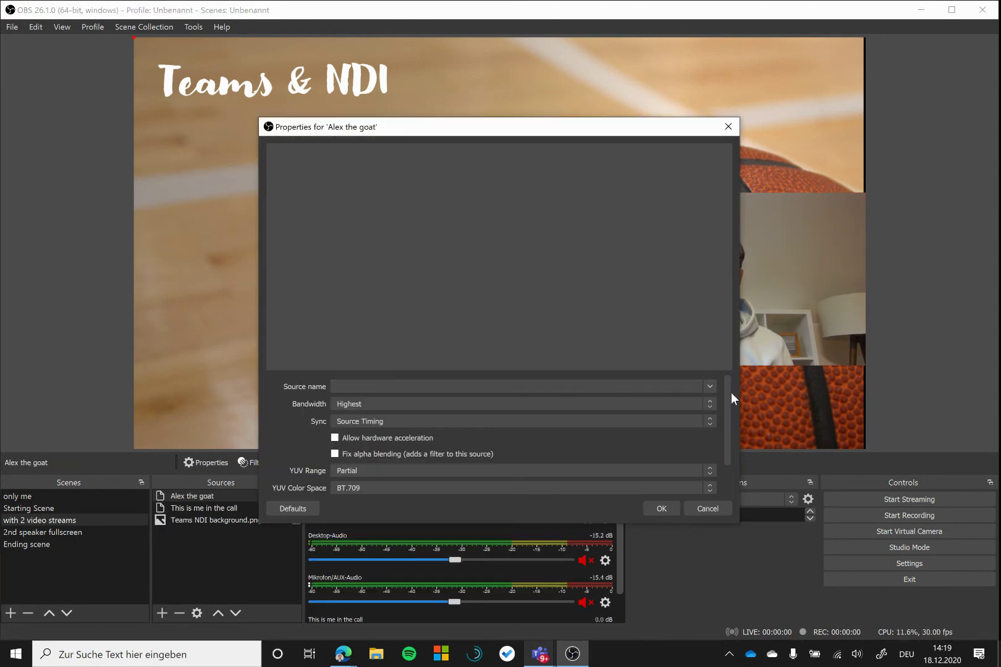
# - Point 'Alex the goat' at the other participant's Teams feed, Lowest bandwidth, hardware acceleration on
pyautogui.click(709, 391)
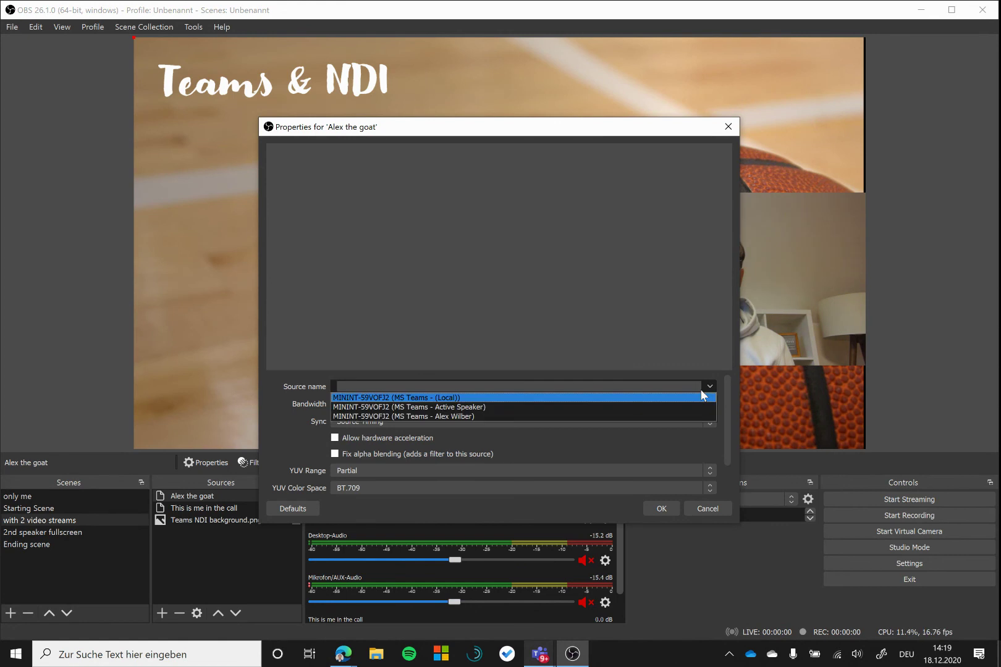
pyautogui.click(479, 411)
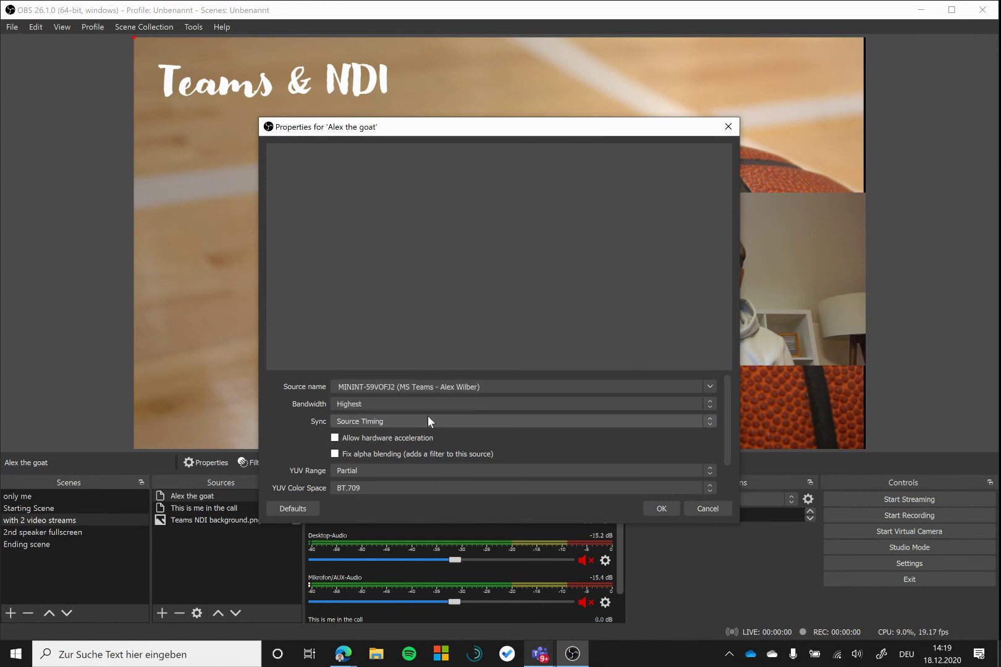
pyautogui.click(388, 406)
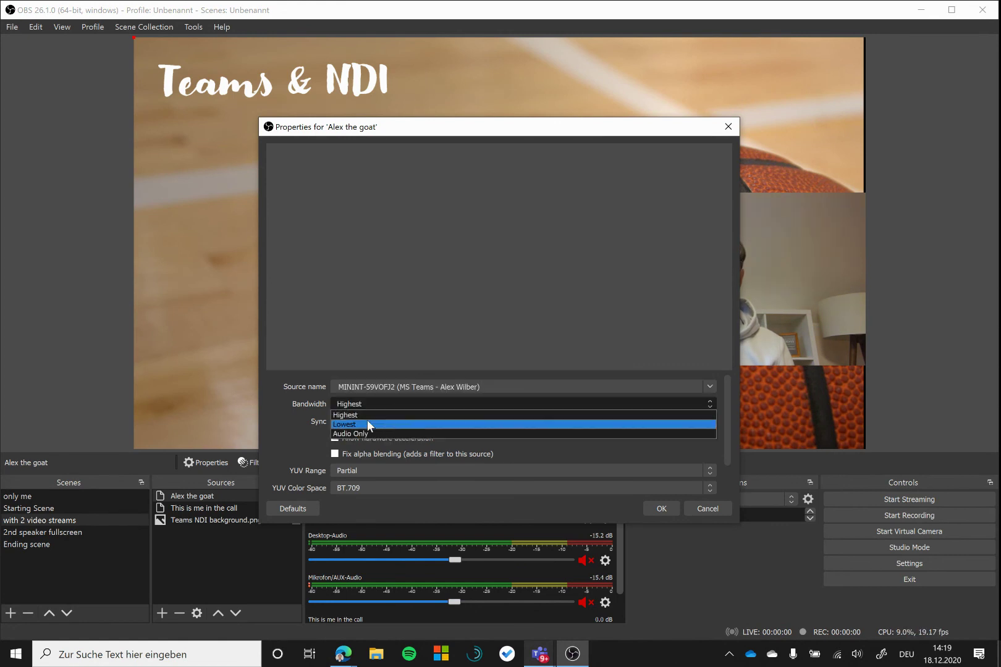
pyautogui.press('Escape')
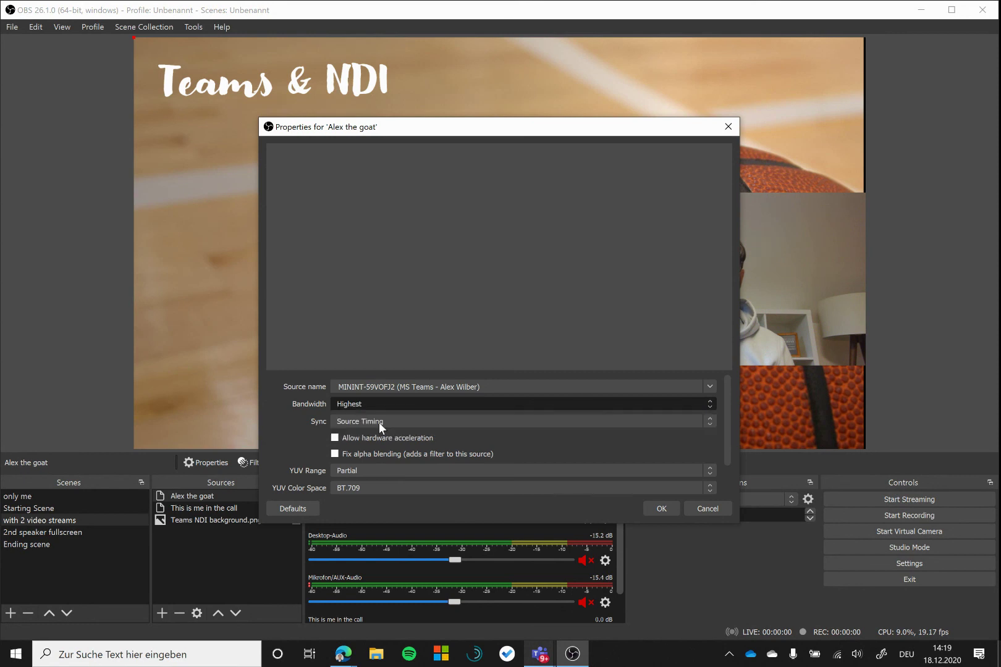
pyautogui.press('Down')
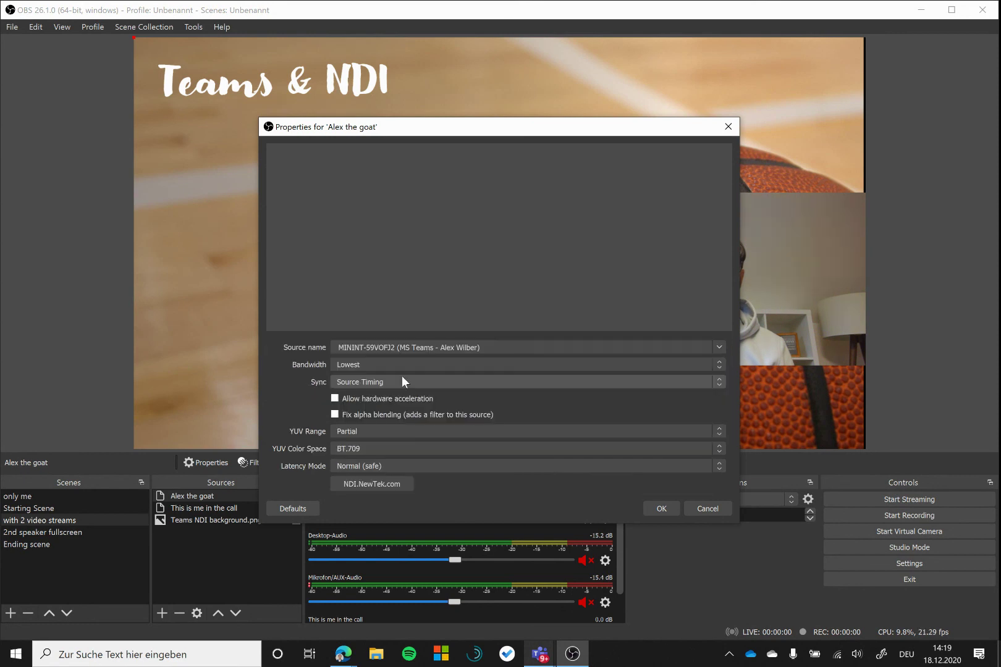
pyautogui.click(335, 398)
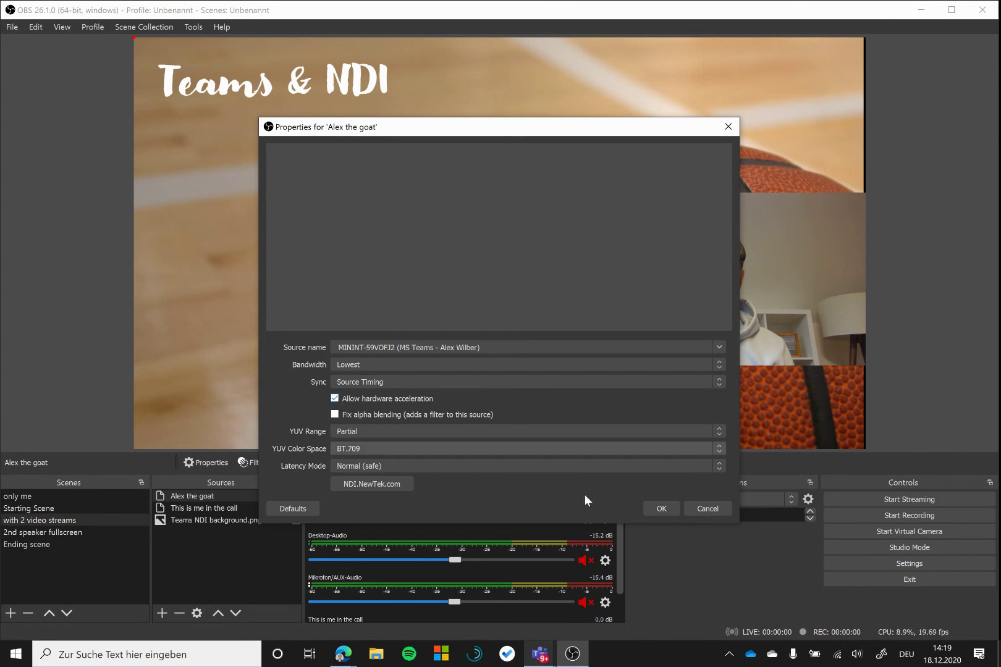
pyautogui.press('Return')
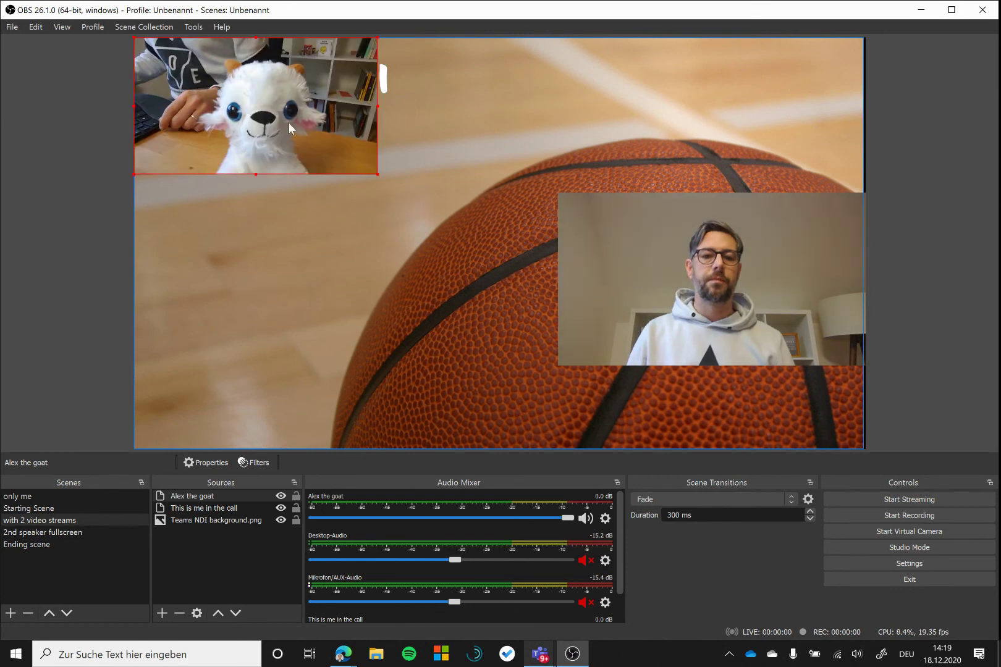
# - Move the goat feed below the title, enlarge both feeds side by side, and toggle my webcam's visibility off and on
pyautogui.moveTo(289, 121); pyautogui.dragTo(289, 314)
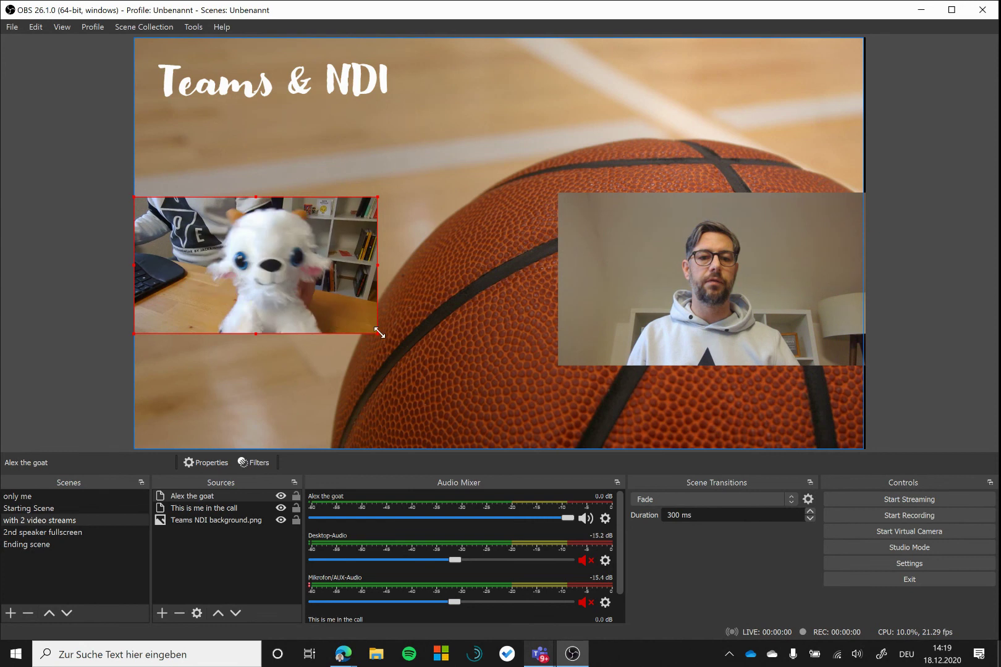
pyautogui.moveTo(378, 334); pyautogui.dragTo(590, 299)
pyautogui.click(567, 360)
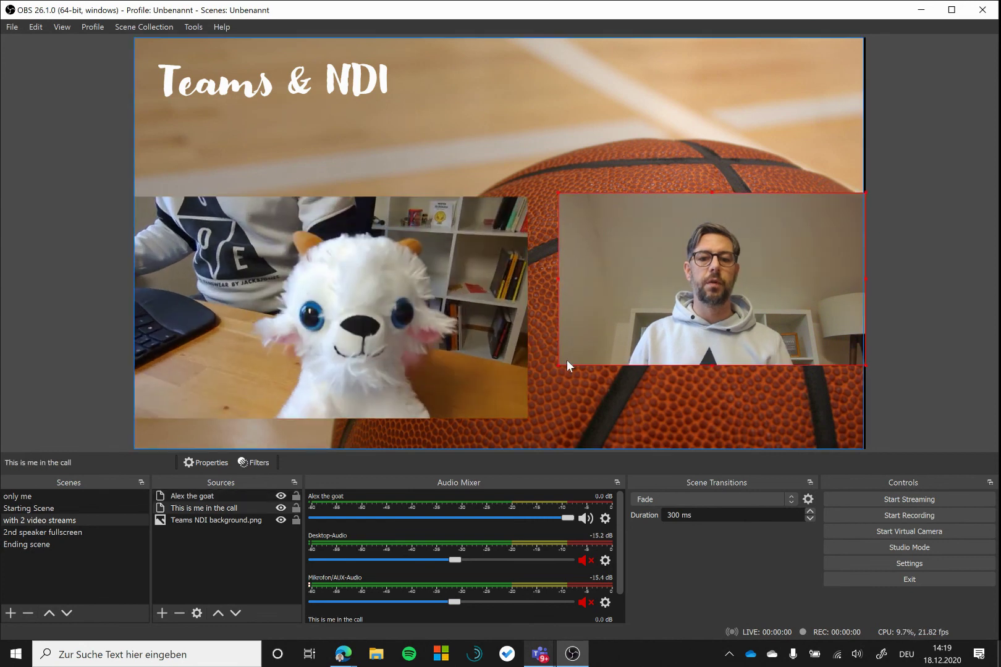
pyautogui.moveTo(559, 364); pyautogui.dragTo(505, 413)
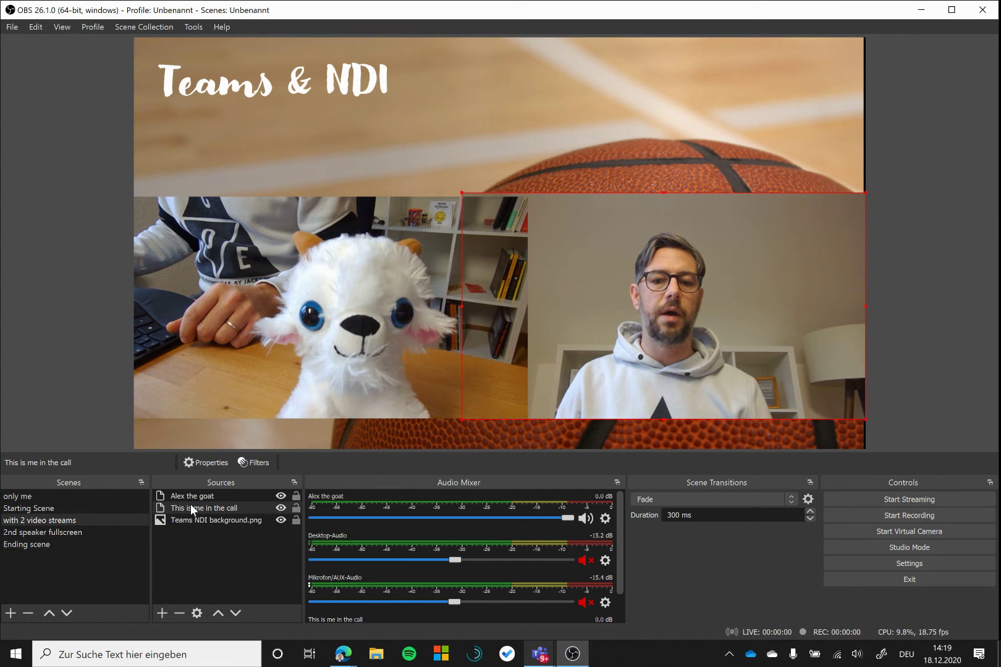
pyautogui.click(280, 509)
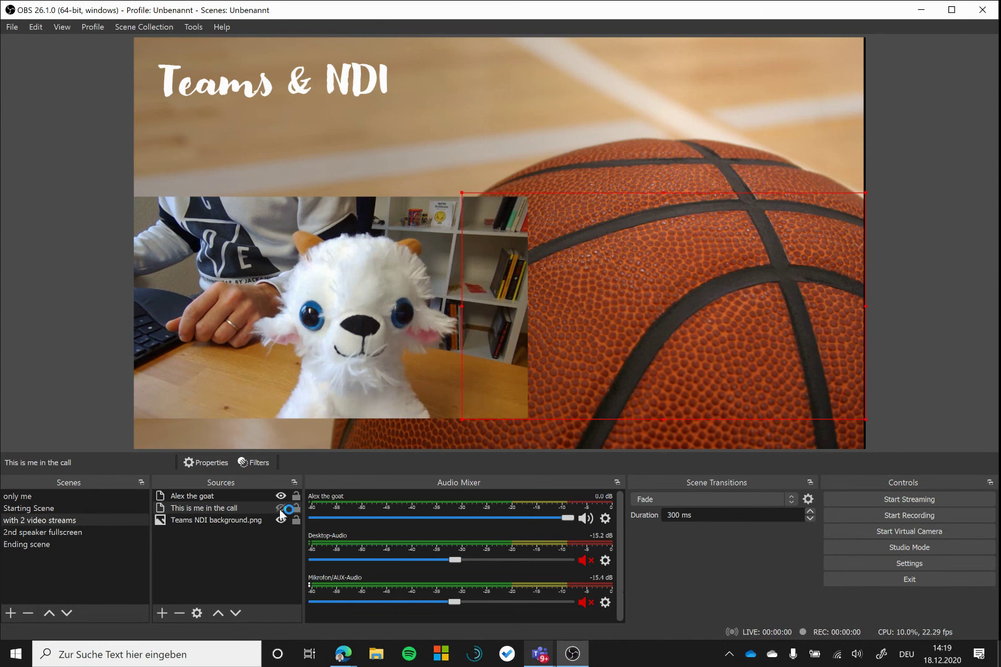
pyautogui.click(281, 508)
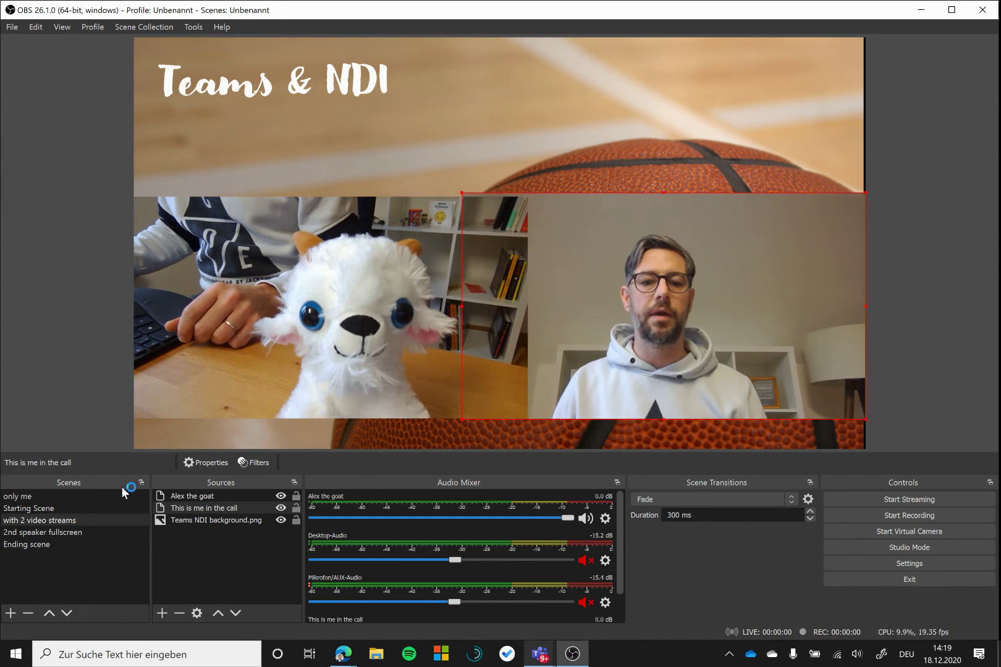
# - Add existing 'Alex the goat' to '2nd speaker fullscreen', stretch it to fill the canvas, then switch to Ending scene
pyautogui.click(124, 532)
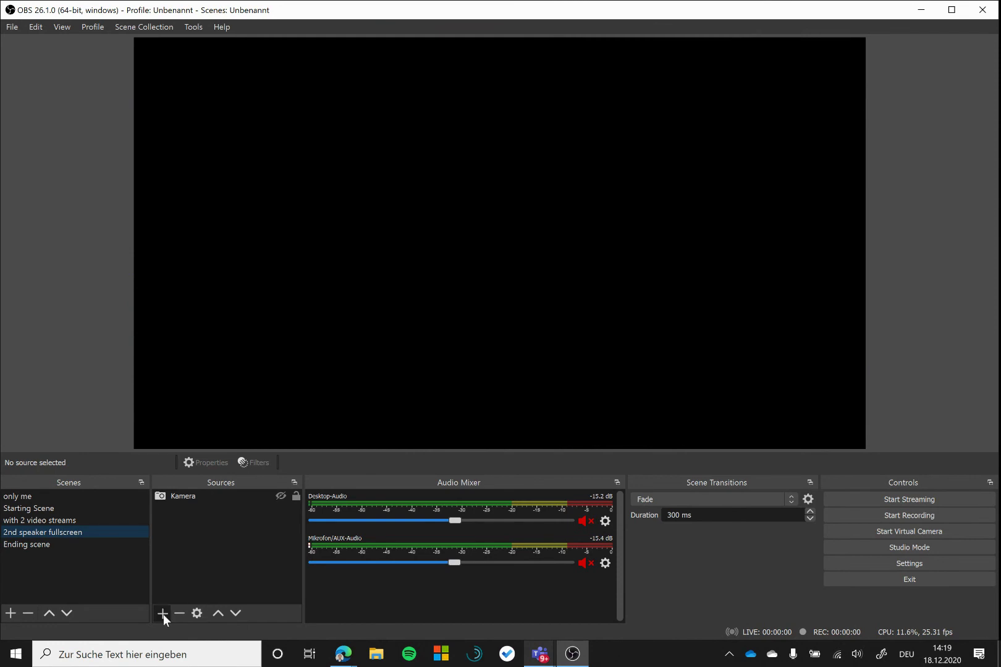
pyautogui.click(163, 614)
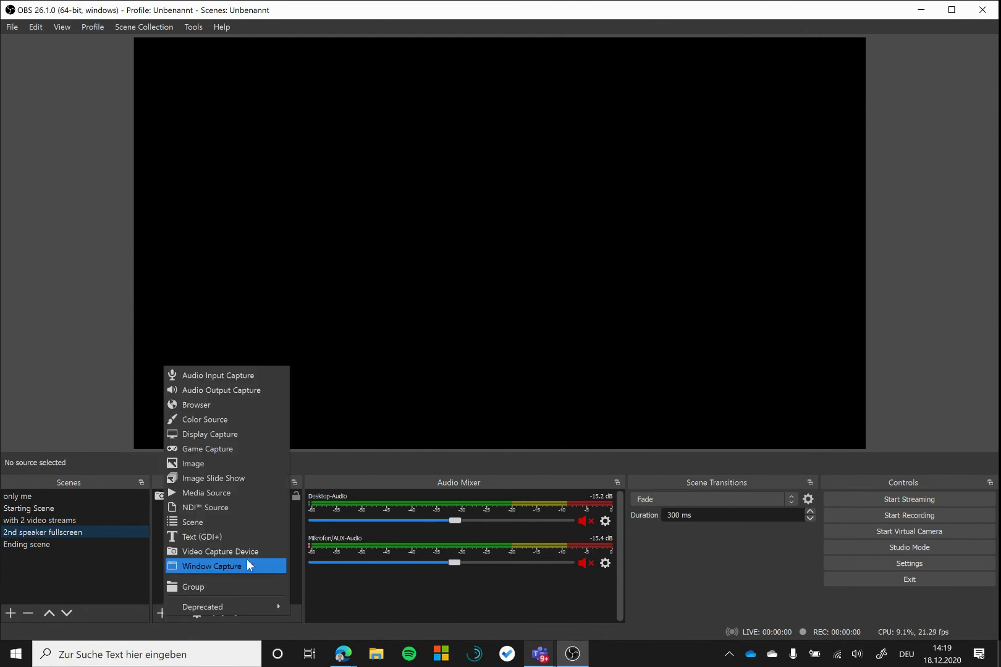
pyautogui.click(218, 509)
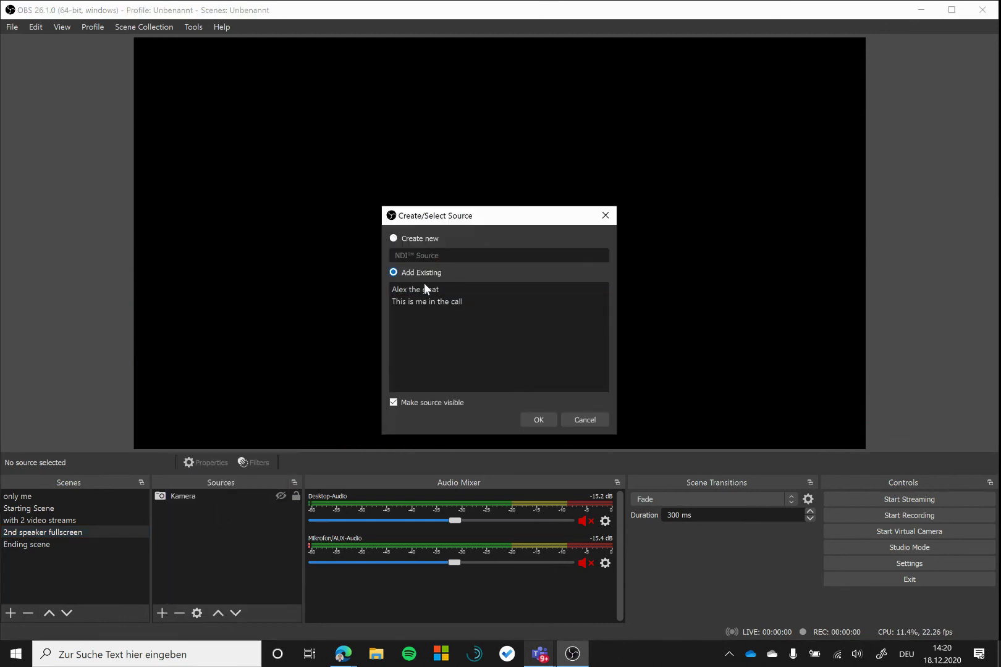
pyautogui.click(424, 288)
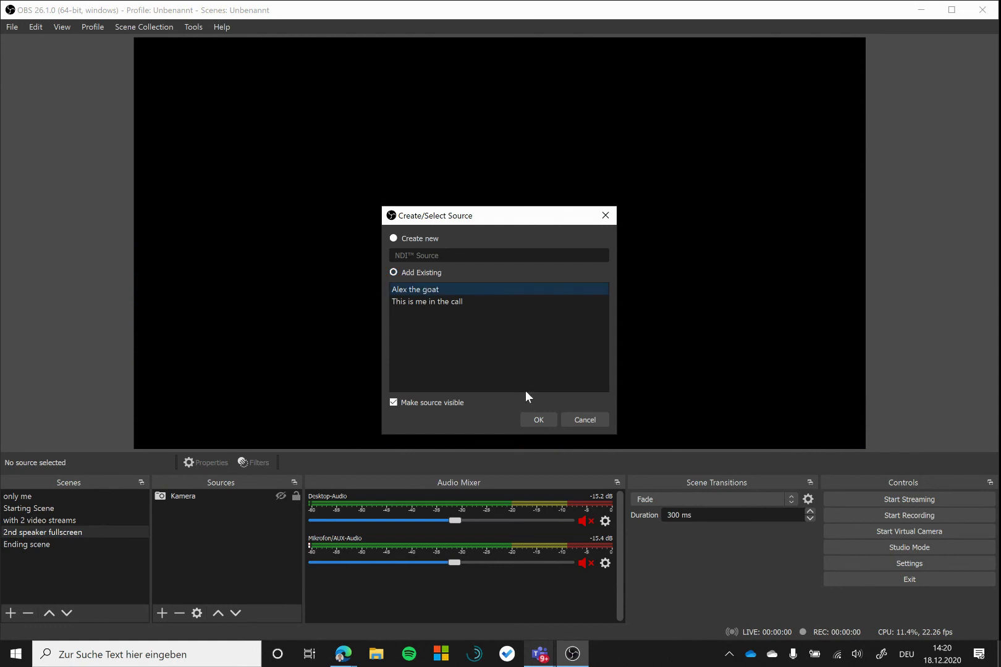
pyautogui.press('Return')
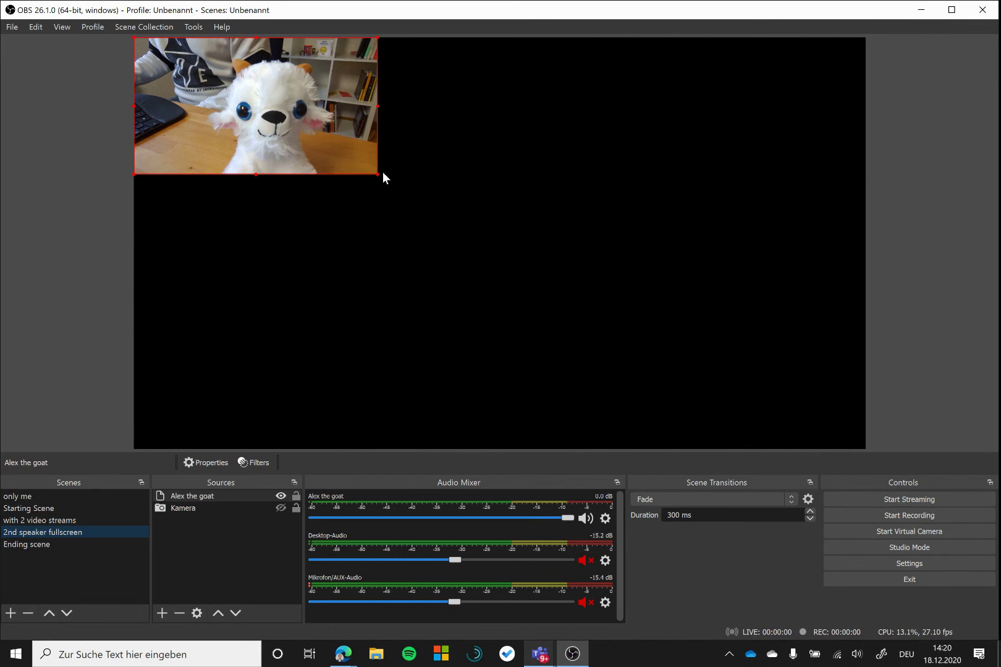
pyautogui.moveTo(377, 177); pyautogui.dragTo(865, 449)
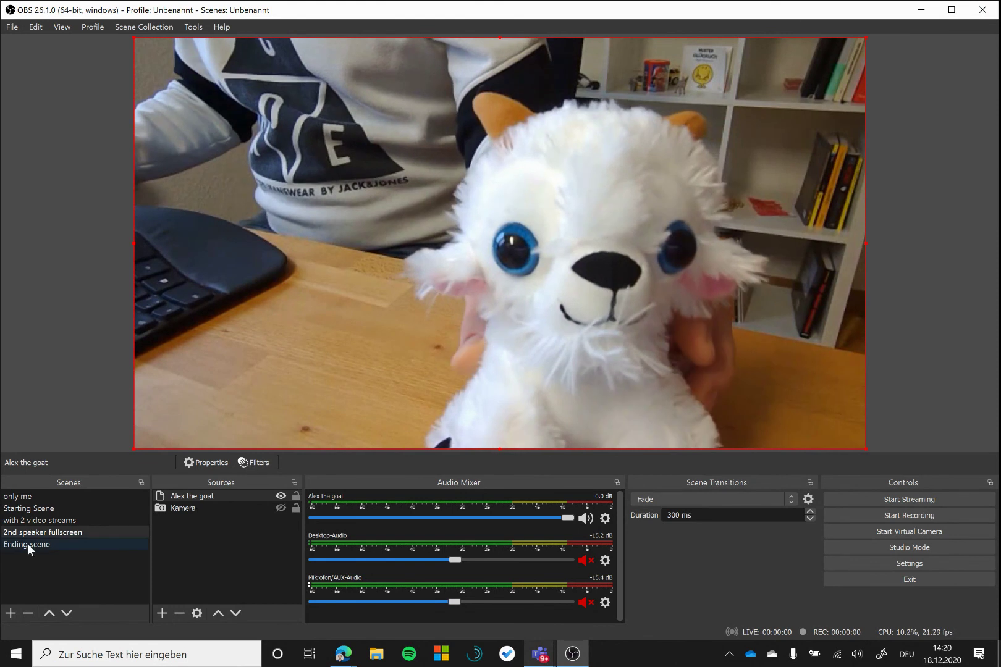
pyautogui.click(36, 547)
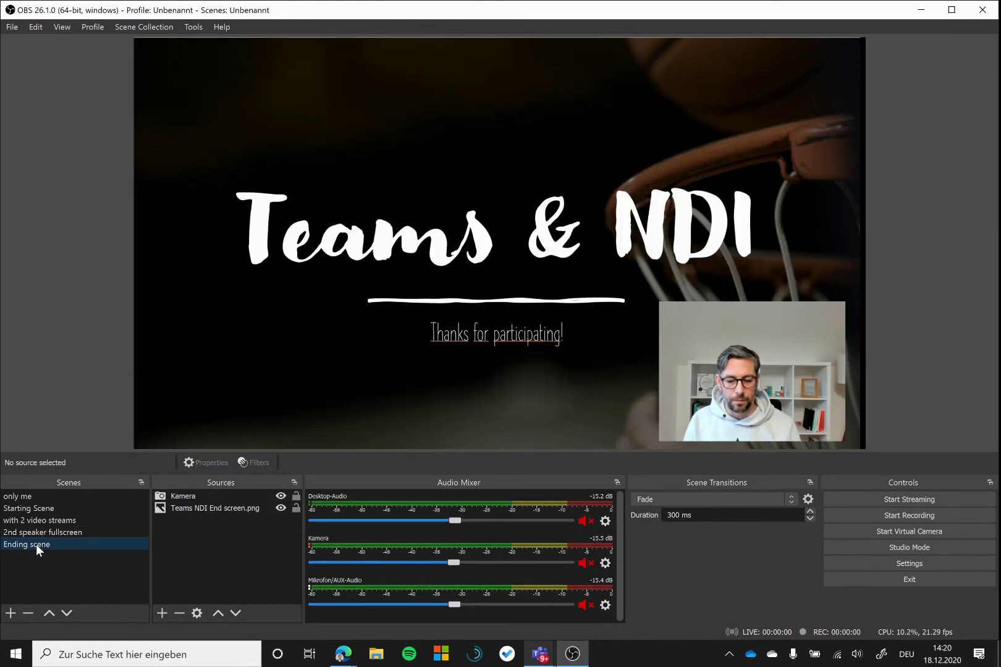